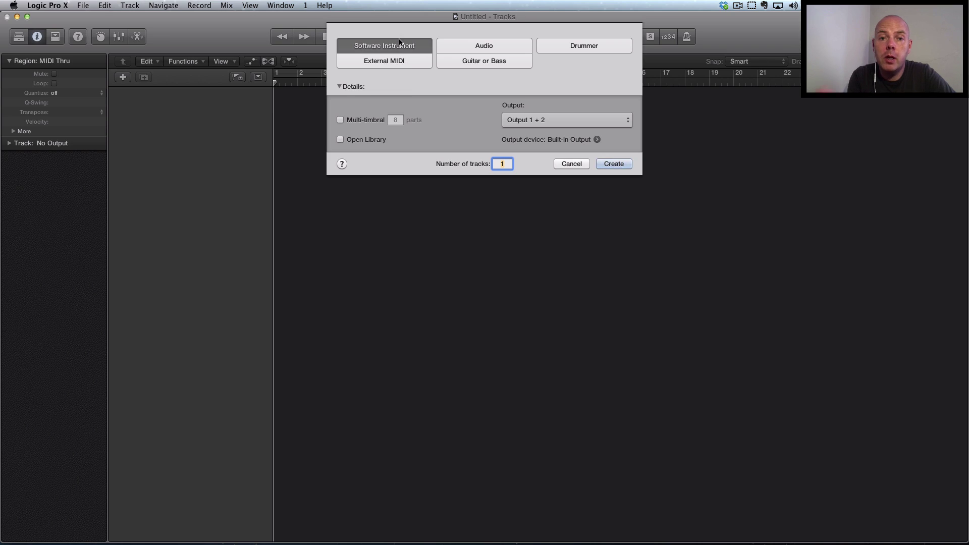
- Create a multi-timbral software instrument with 8 parts
left_click(341, 120)
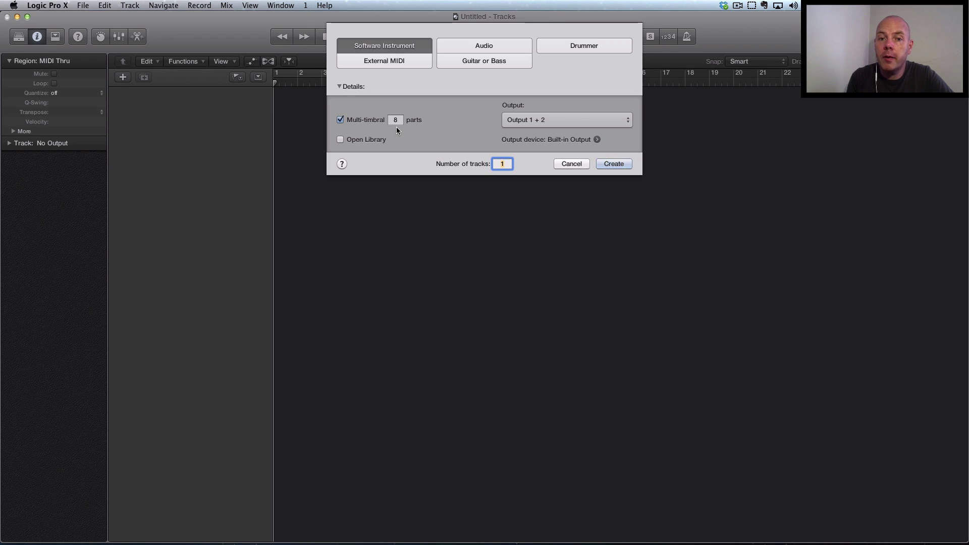
left_click(609, 164)
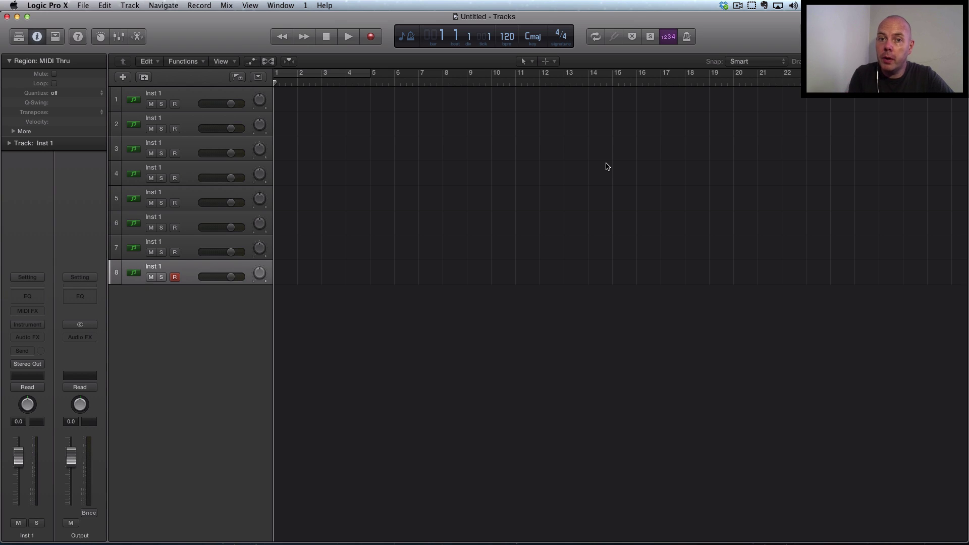
- Examine the Inst 1 tracks one after another and check the MIDI channel assigned to each of the first three
left_click(194, 94)
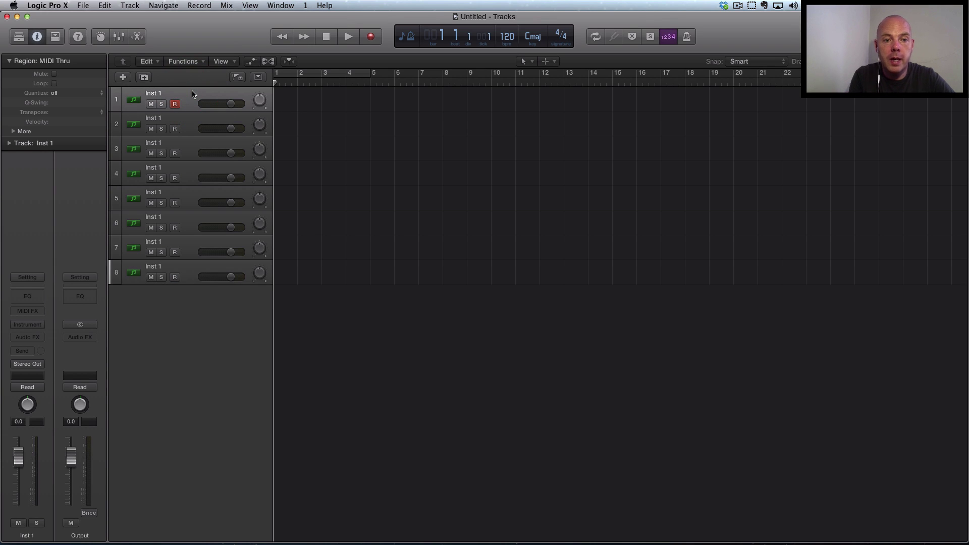
left_click(193, 122)
left_click(191, 147)
left_click(191, 169)
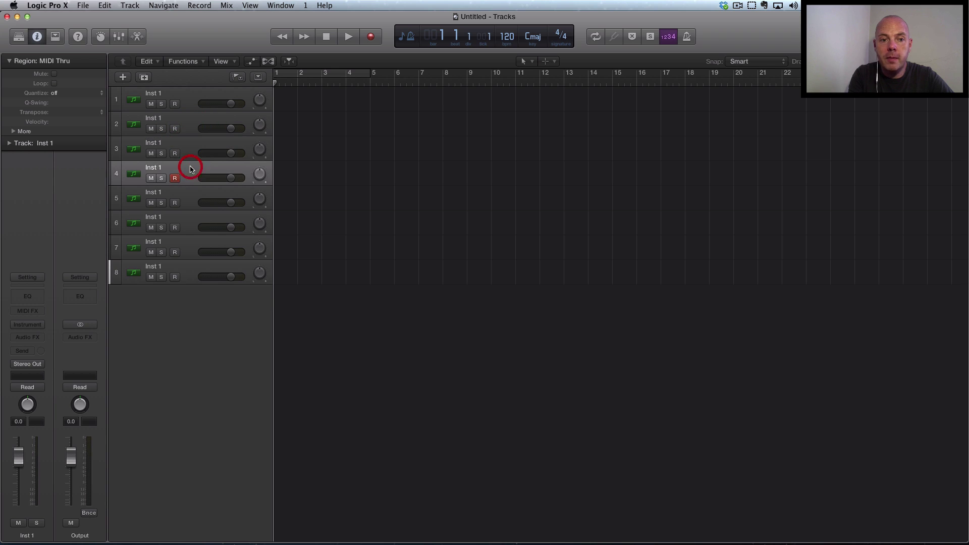
left_click(187, 97)
left_click(10, 144)
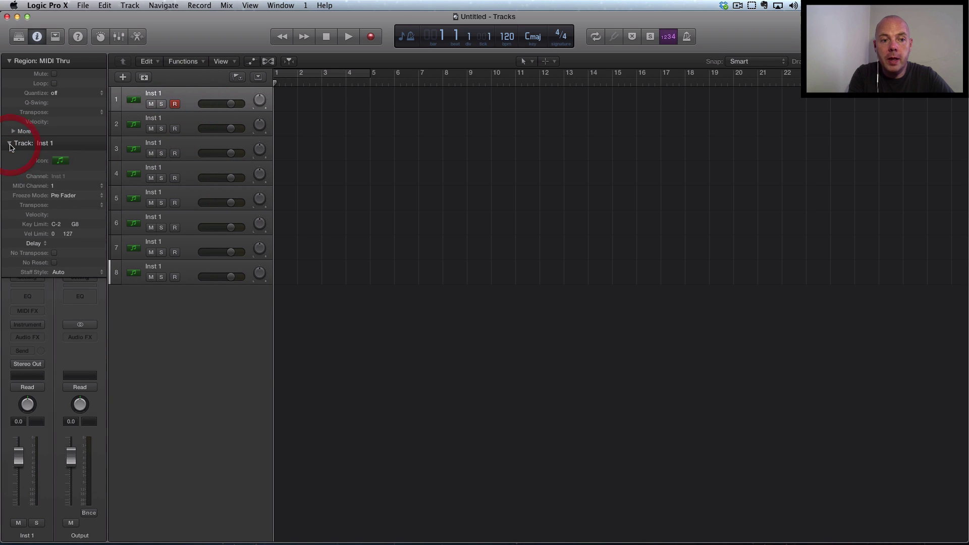
left_click(195, 122)
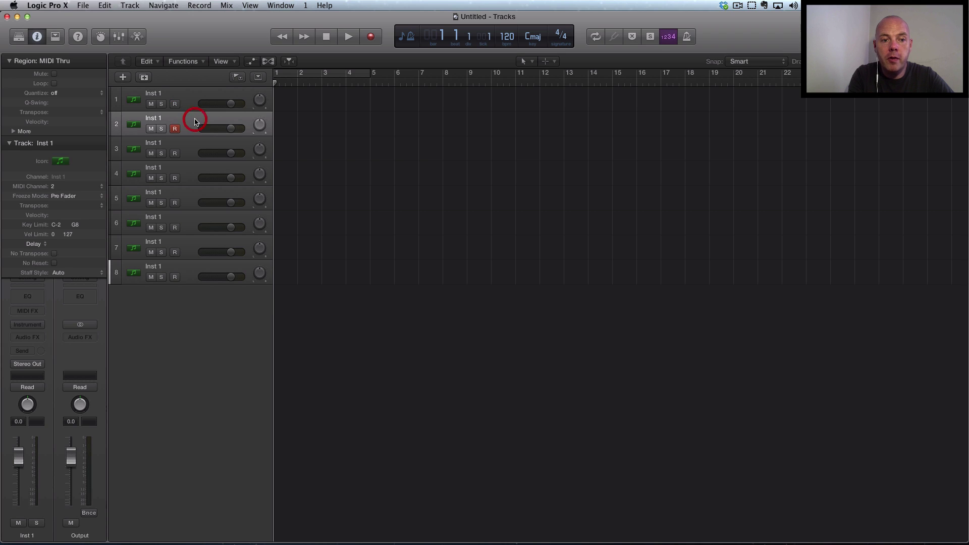
left_click(186, 153)
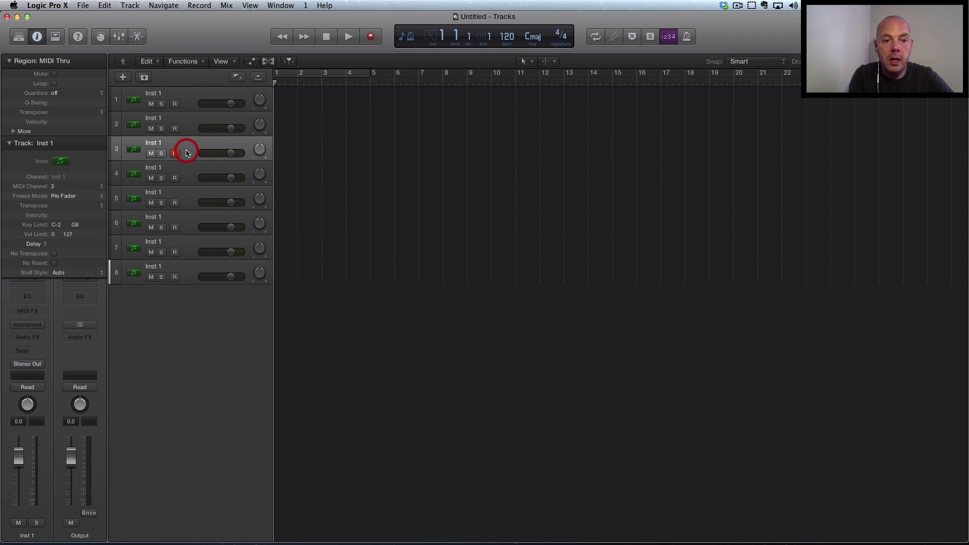
left_click(10, 143)
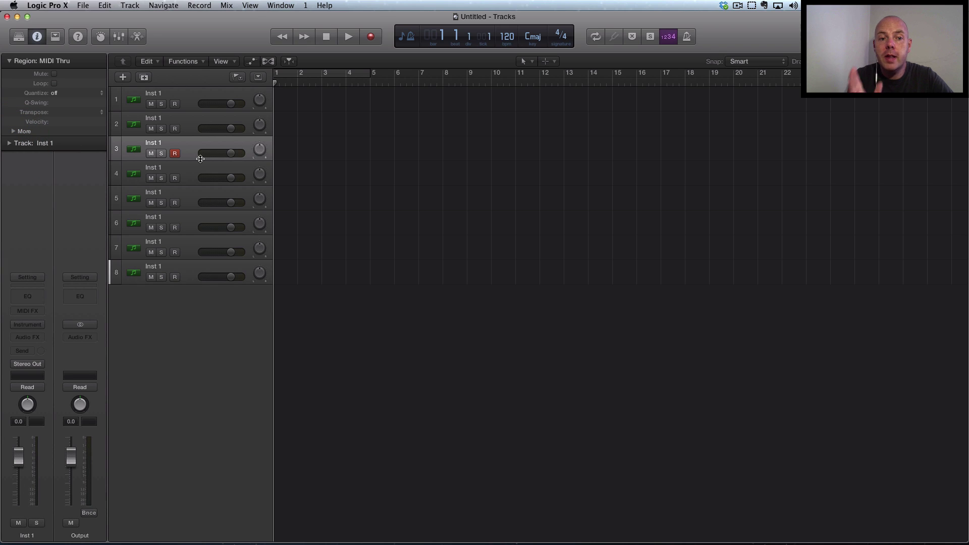
- Load Kontakt 5 as Multi Output (16xStereo) on track 1 and move its window clear of the track list
left_click(198, 100)
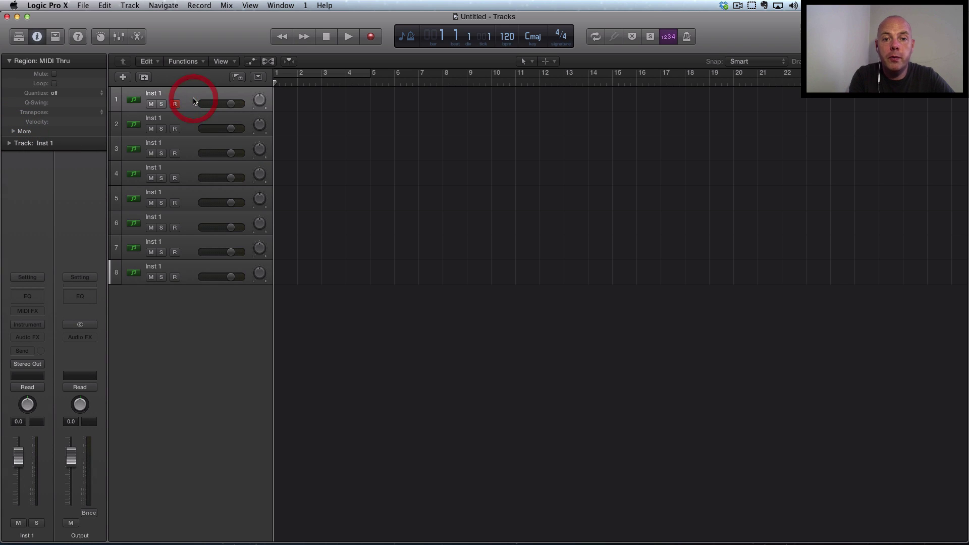
left_click(39, 325)
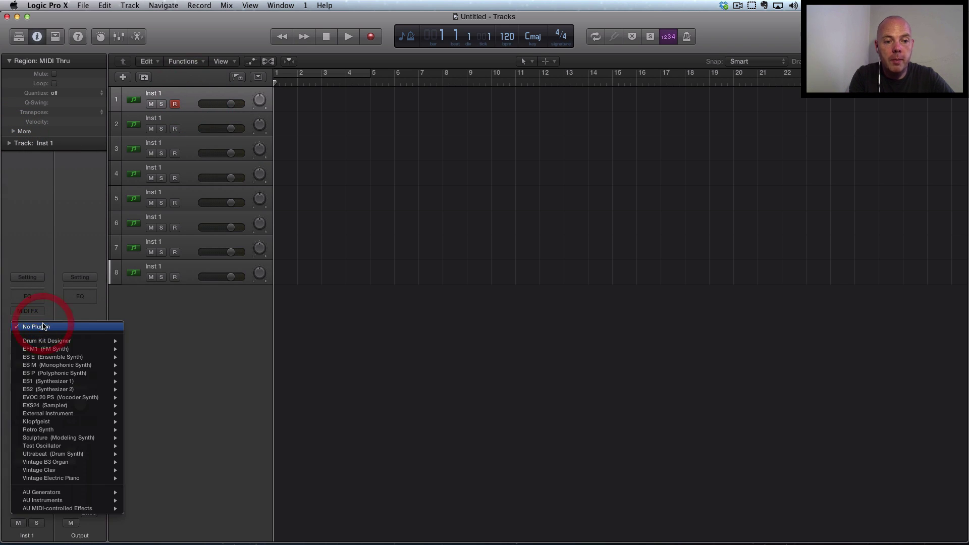
mouse_move(96, 501)
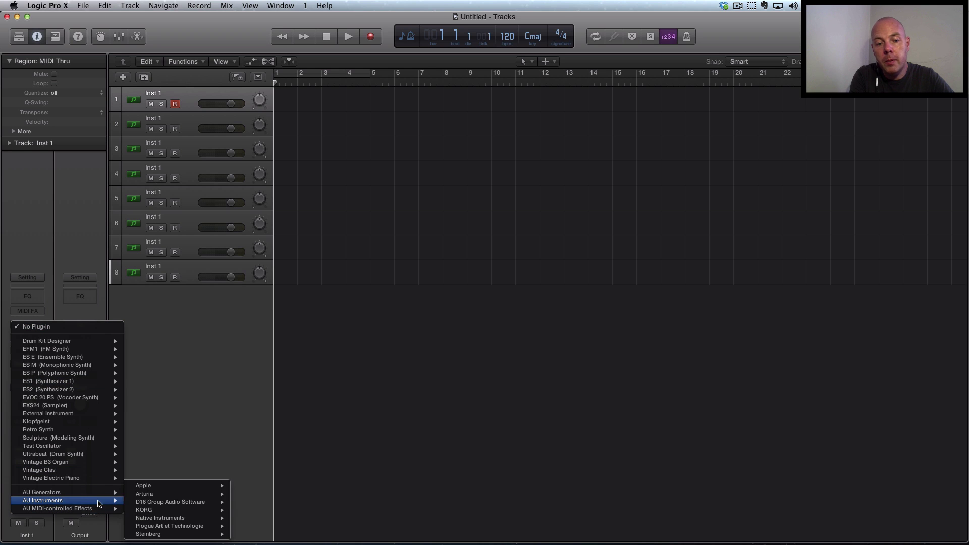
mouse_move(207, 519)
mouse_move(262, 510)
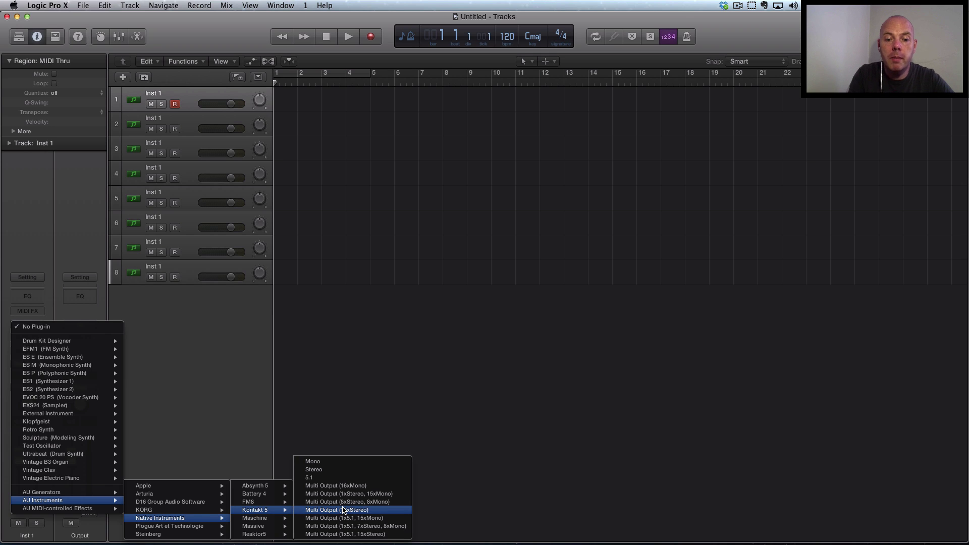
left_click(373, 511)
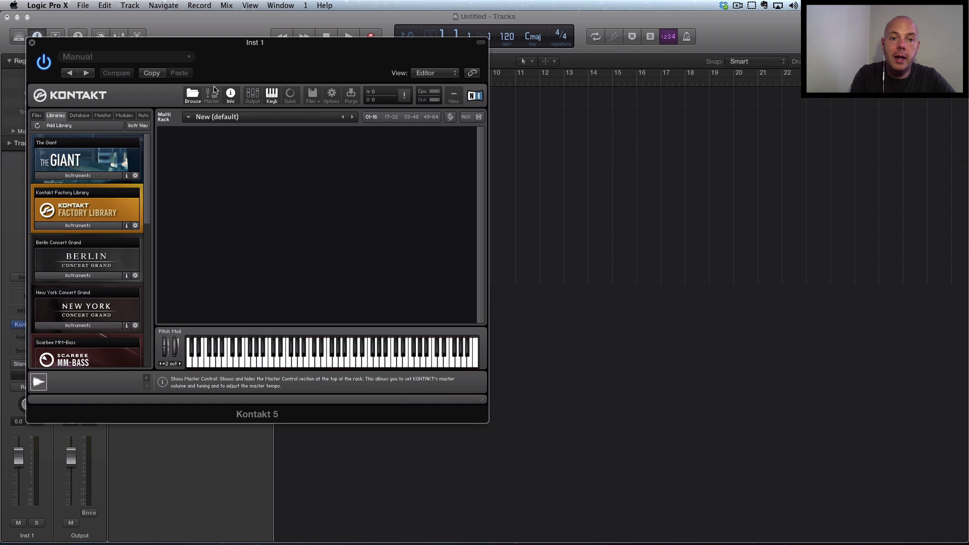
left_click_drag(243, 61, 512, 114)
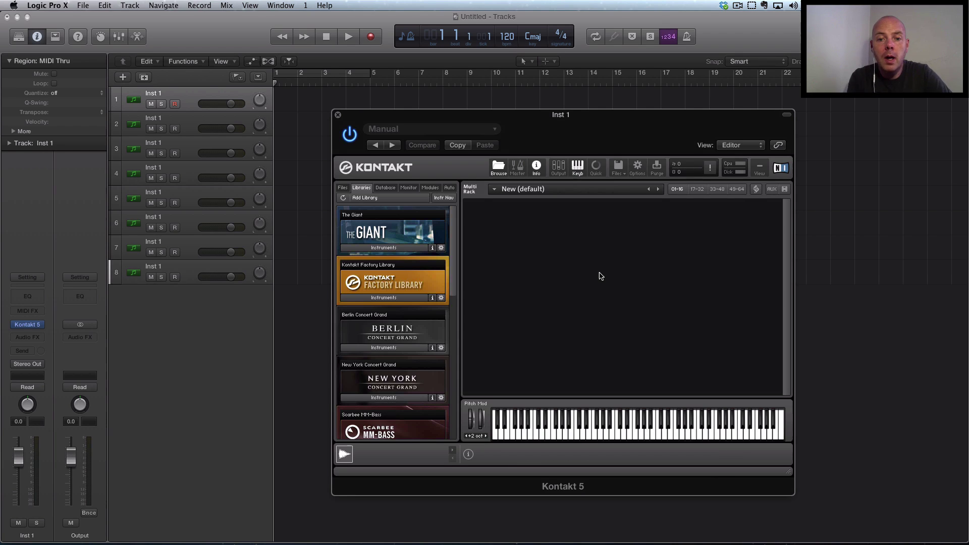
- Load the Urban Beats performance 089 - Load Up from the Kontakt Factory Library into the rack
left_click(619, 168)
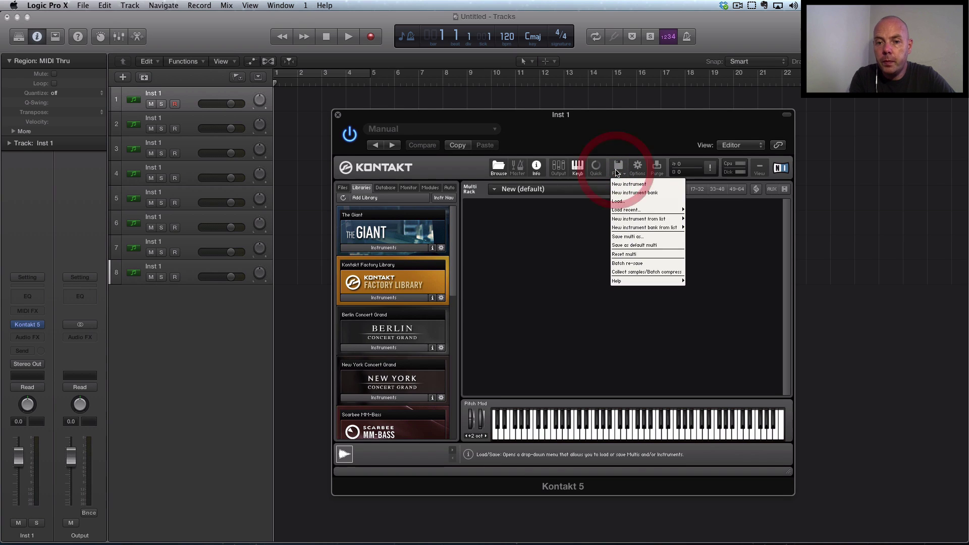
mouse_move(644, 224)
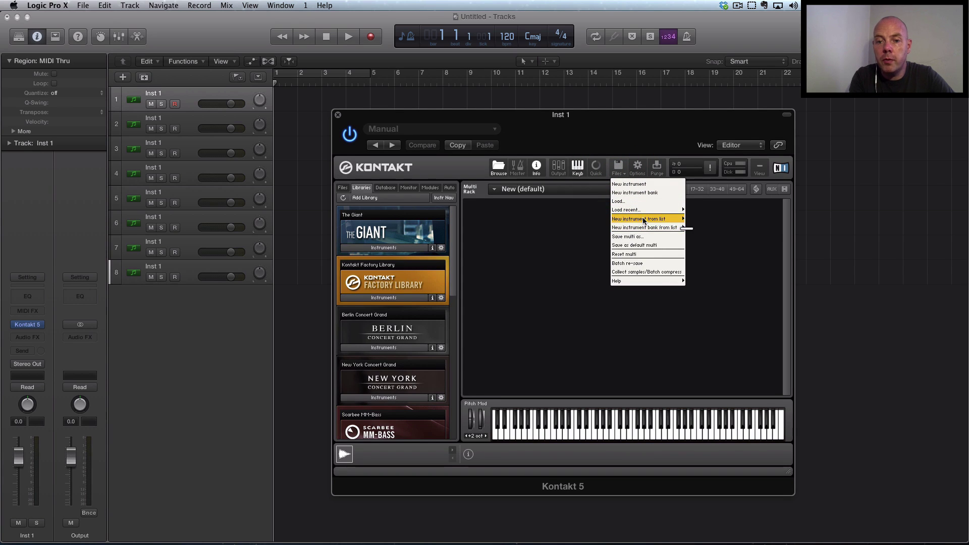
mouse_move(702, 228)
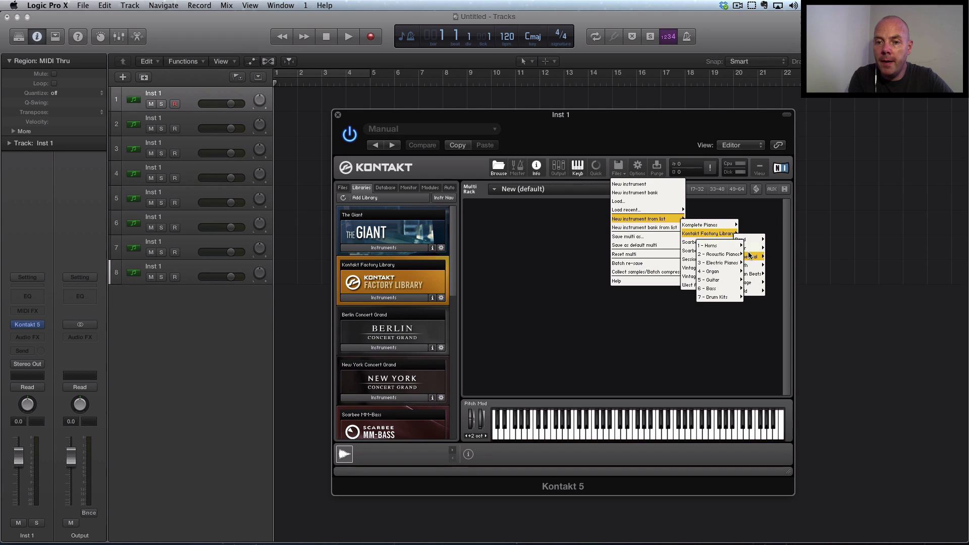
mouse_move(749, 256)
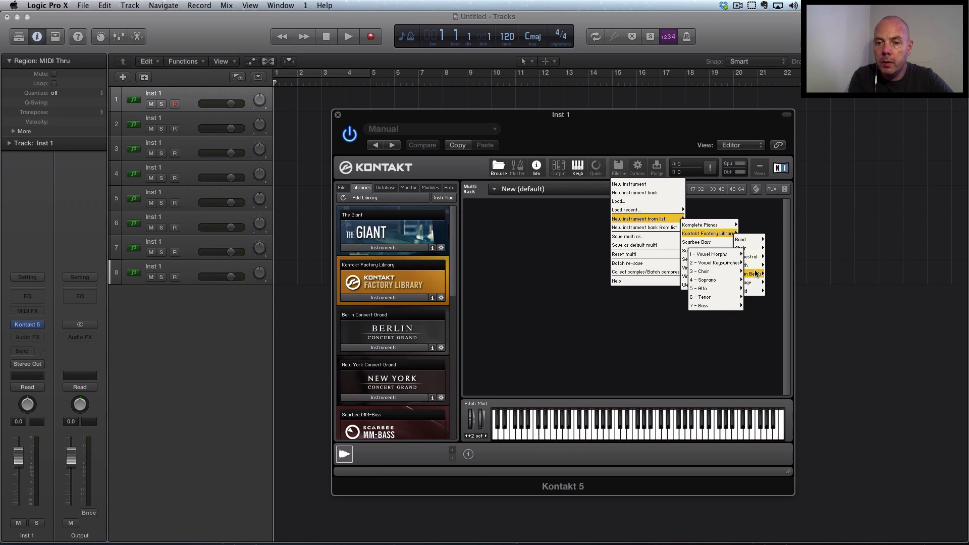
mouse_move(756, 274)
mouse_move(719, 282)
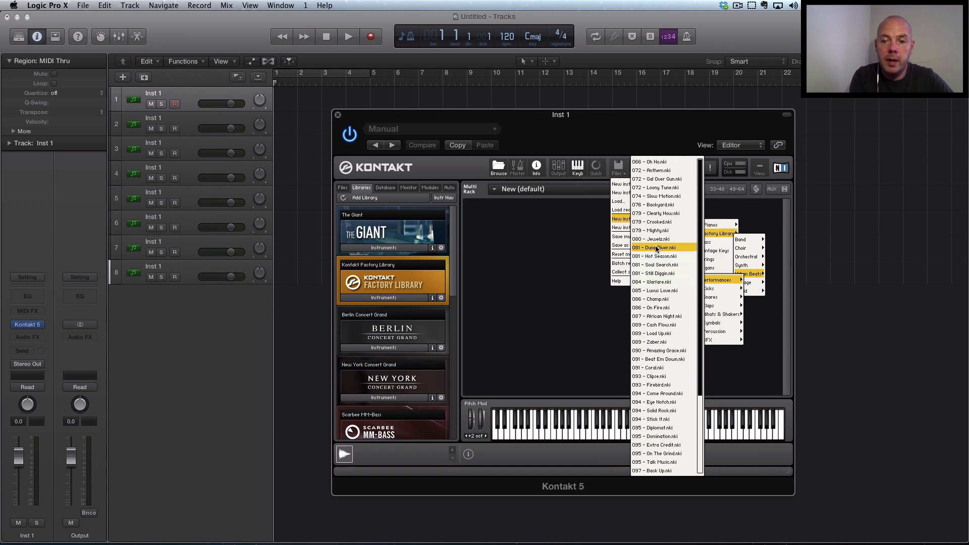
left_click(659, 335)
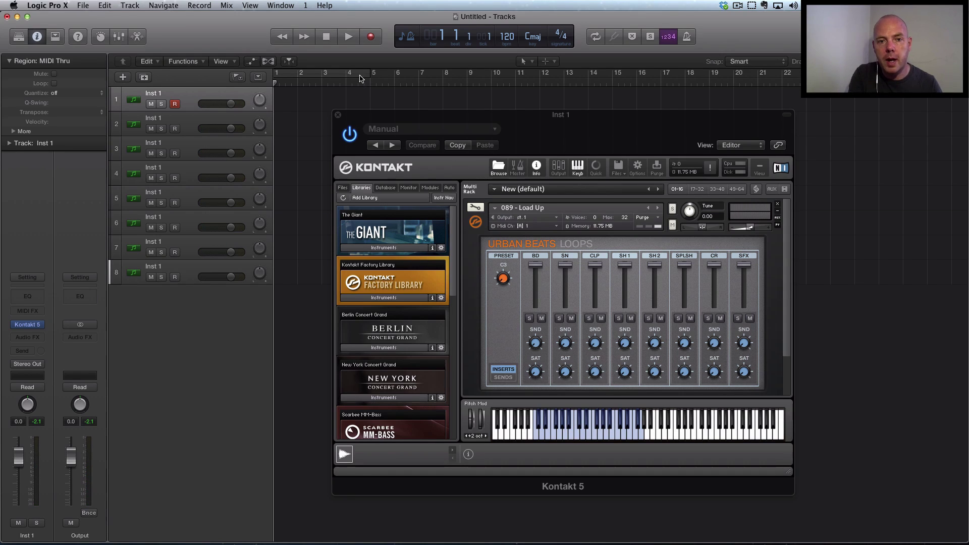
- Set a two-bar cycle range from bar 1 and record a MIDI region on track 1
left_click(360, 76)
left_click_drag(373, 75, 322, 76)
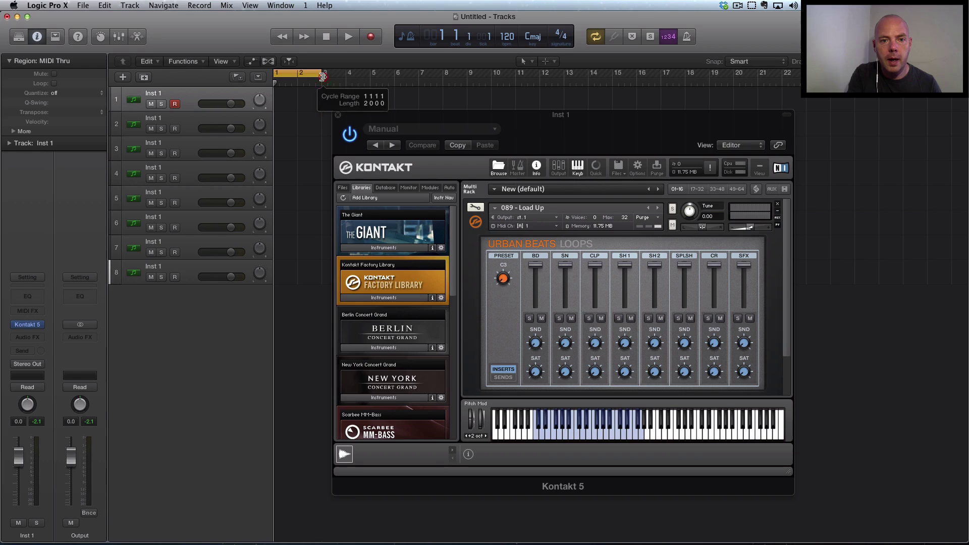
left_click(371, 37)
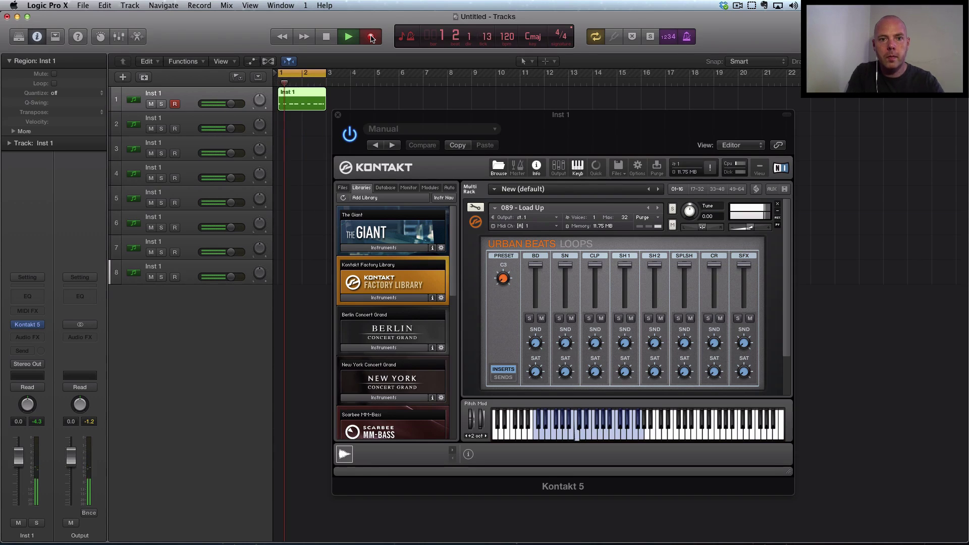
left_click(371, 38)
- Open the recorded region in the Piano Roll, set the swing of all its 1/16-note quantized notes to 56, and stop playback
double_click(305, 95)
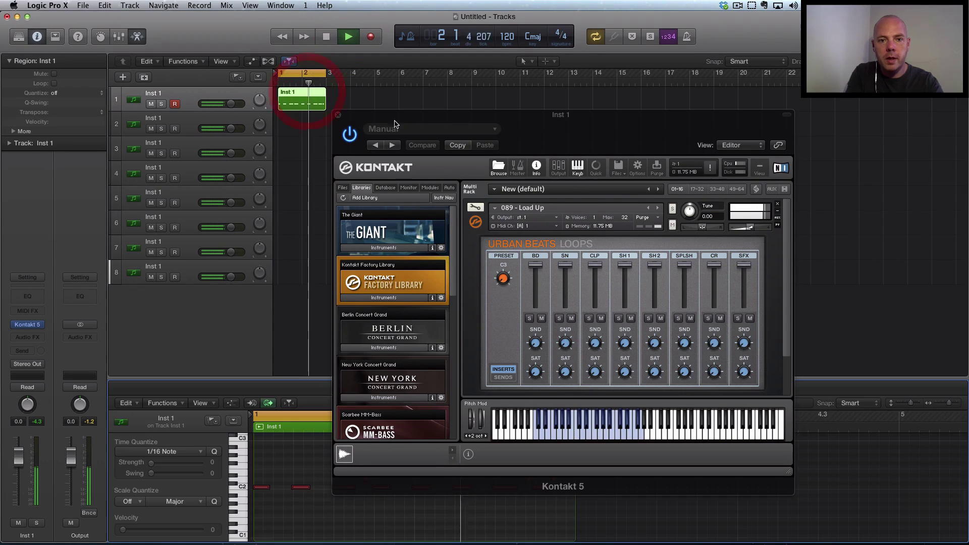
left_click_drag(380, 122, 547, 44)
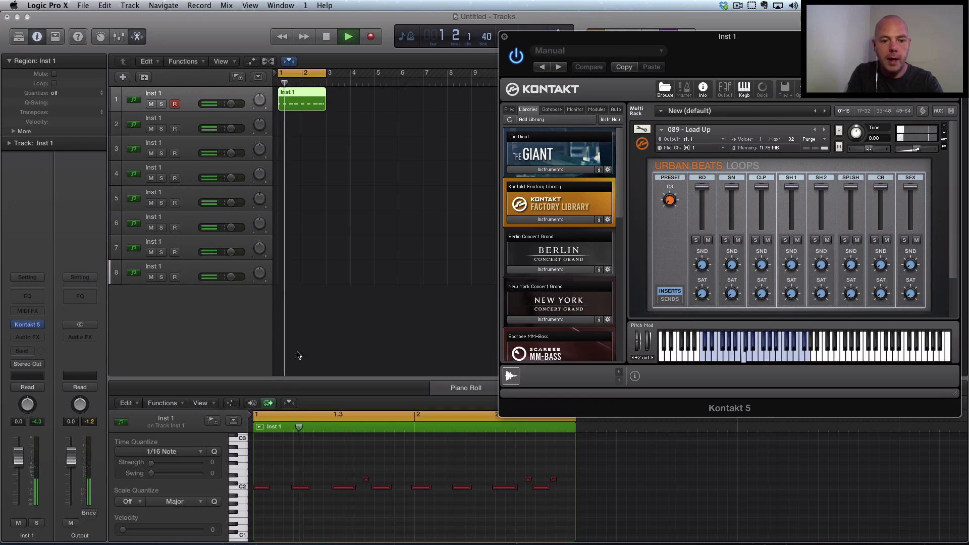
left_click(215, 452)
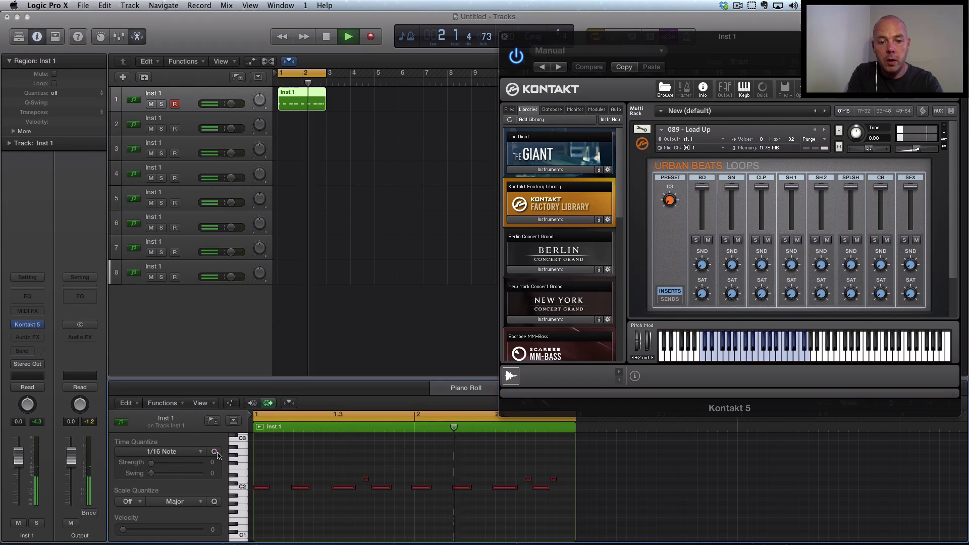
left_click(298, 457)
key("super+a")
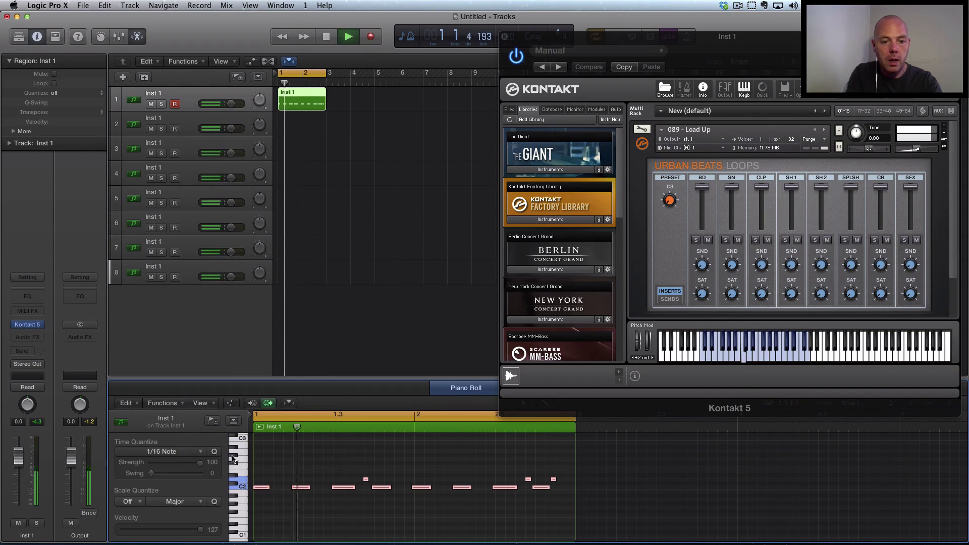
left_click_drag(152, 473, 179, 479)
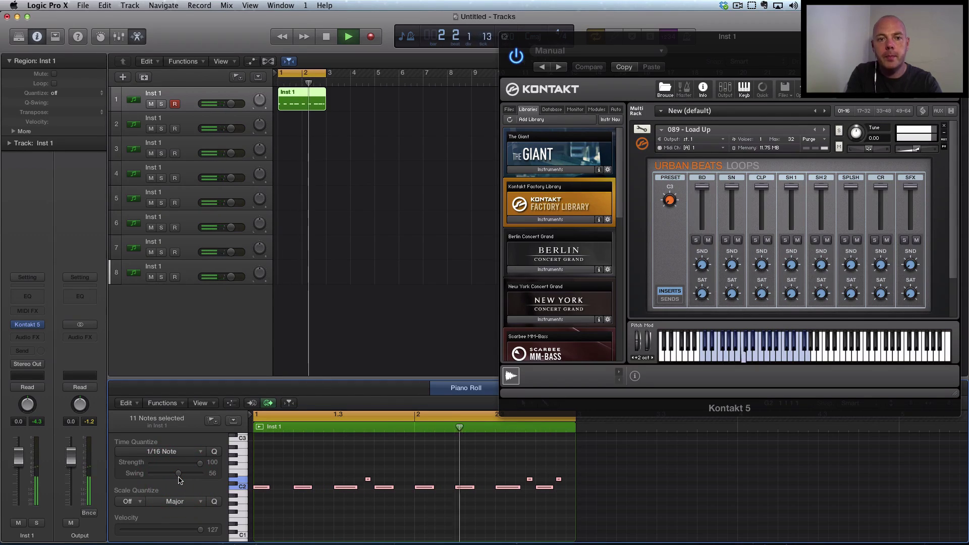
key("space")
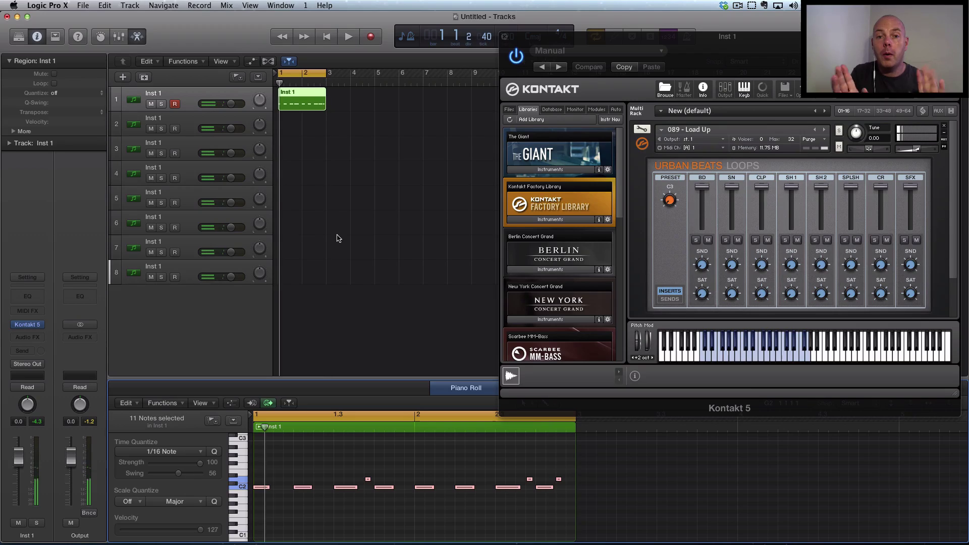
- Rename track 1 as MIDI 1 - INST 1
double_click(153, 93)
type("MIDI ")
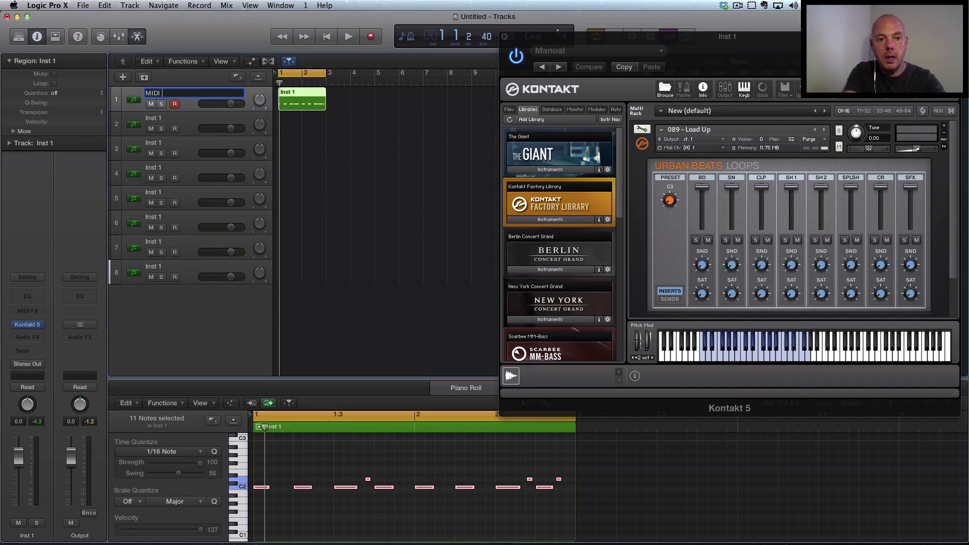
type("1 - INST 1")
key("Return")
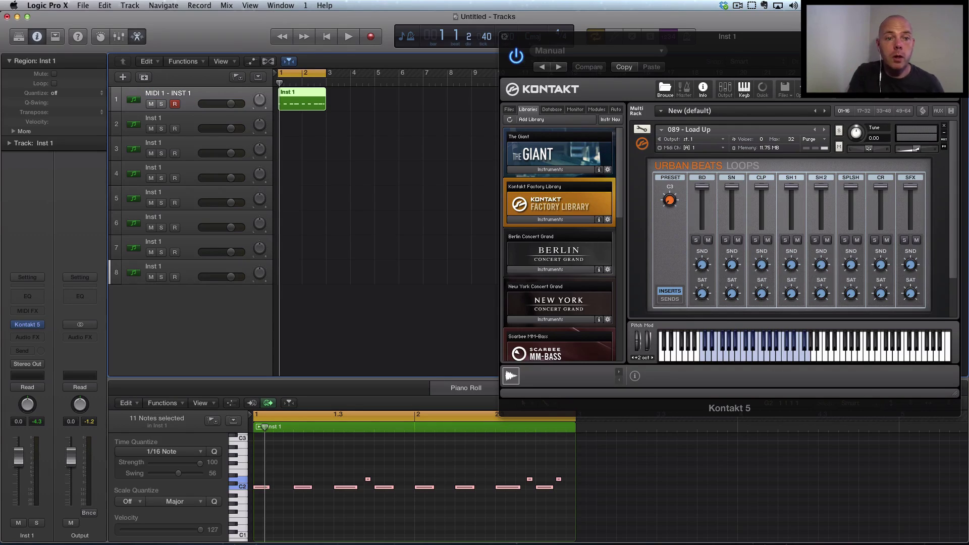
- Rename the recorded region on track 1 as MIDI 1 INST 1
double_click(48, 61)
type("MIDI")
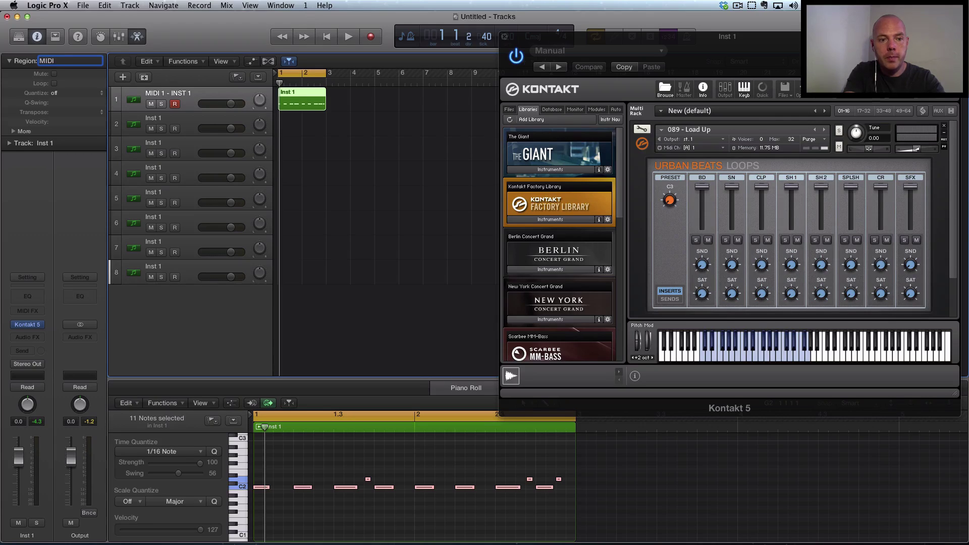
key("Return")
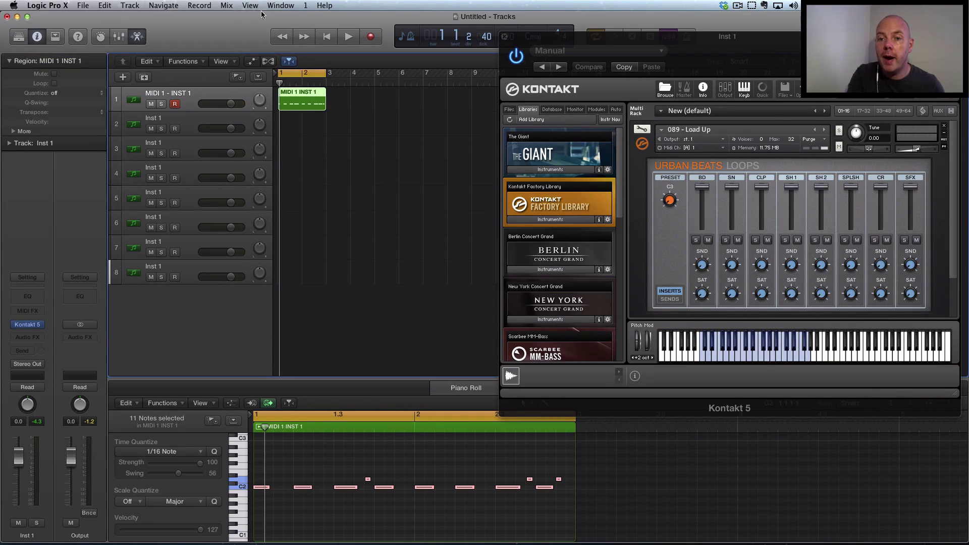
- Collapse the 089 - Load Up instrument and add Percussion 2 from the Kontakt Factory Library's Urban Beats percussion instruments
left_click_drag(785, 48, 518, 163)
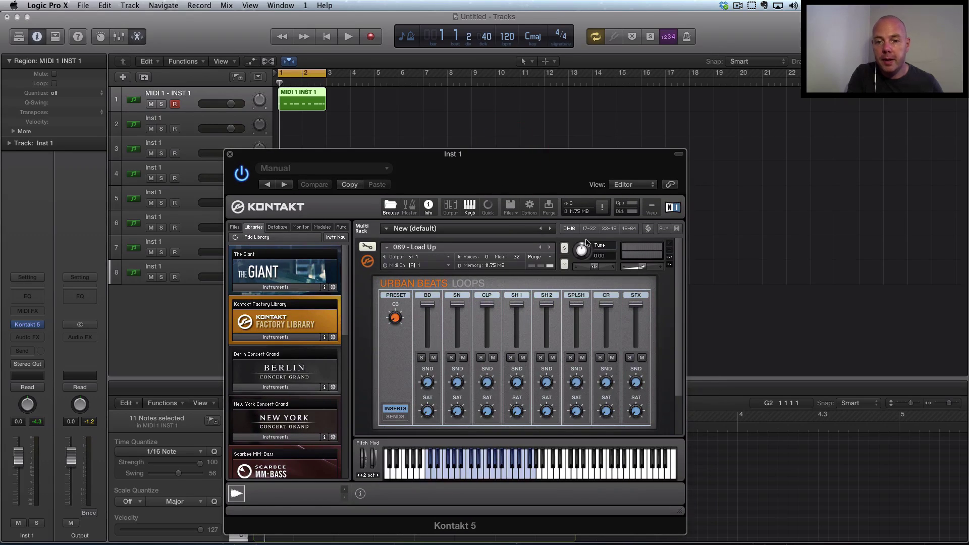
left_click(669, 251)
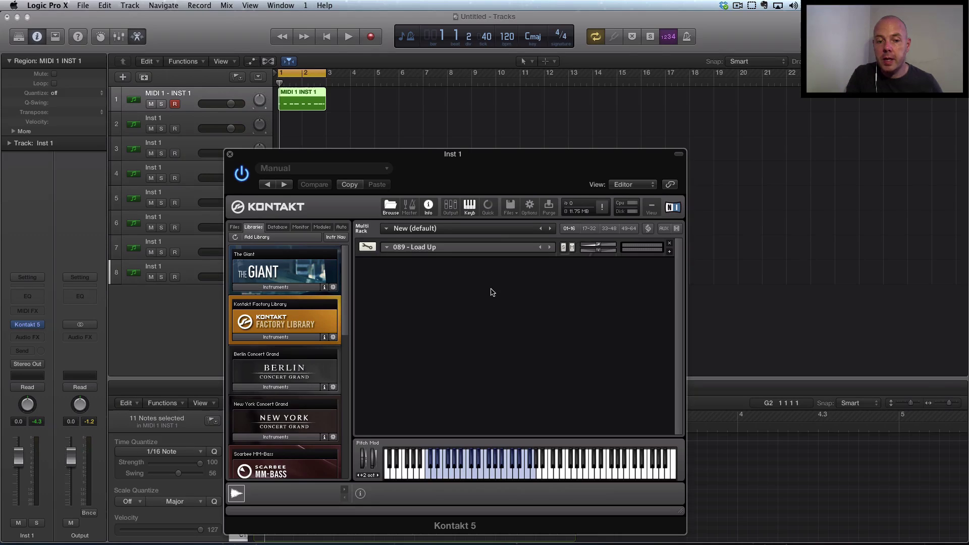
left_click(510, 209)
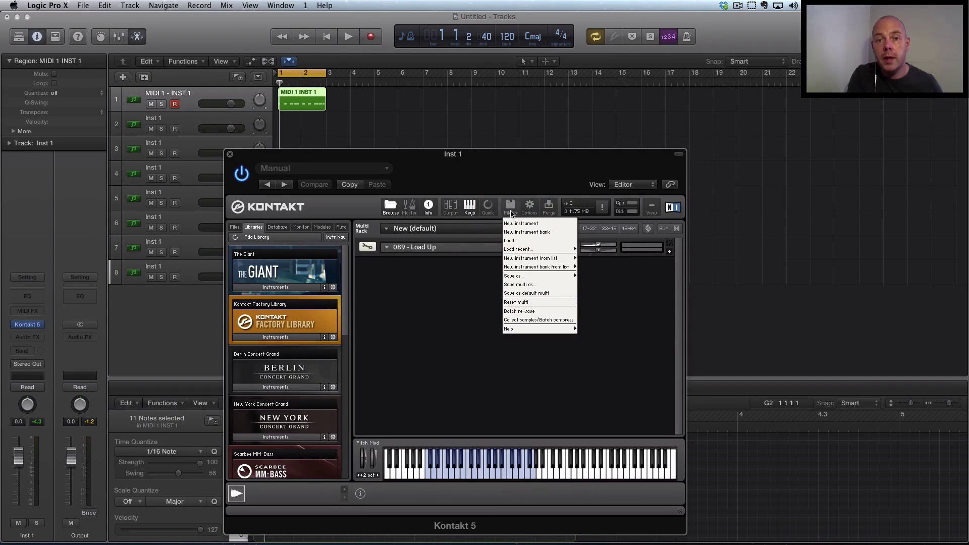
mouse_move(551, 259)
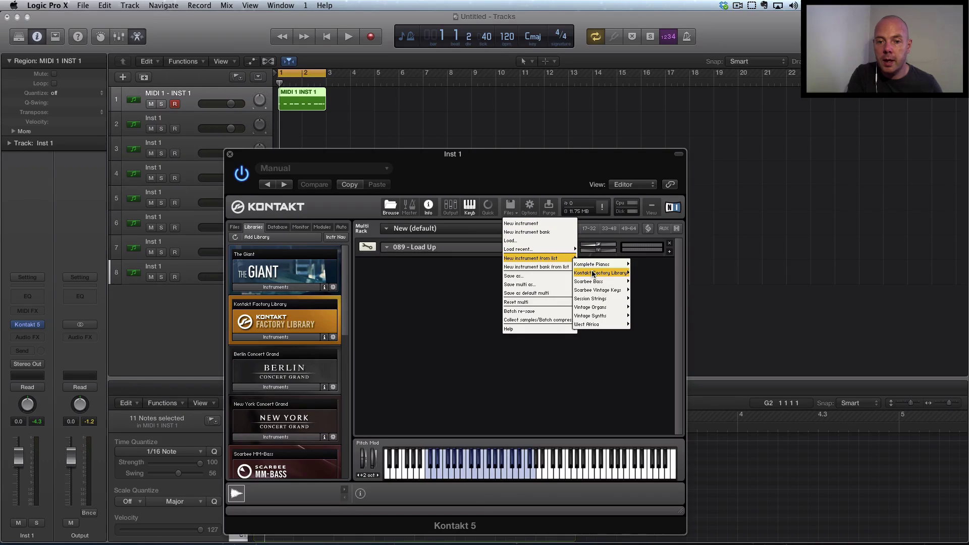
mouse_move(594, 281)
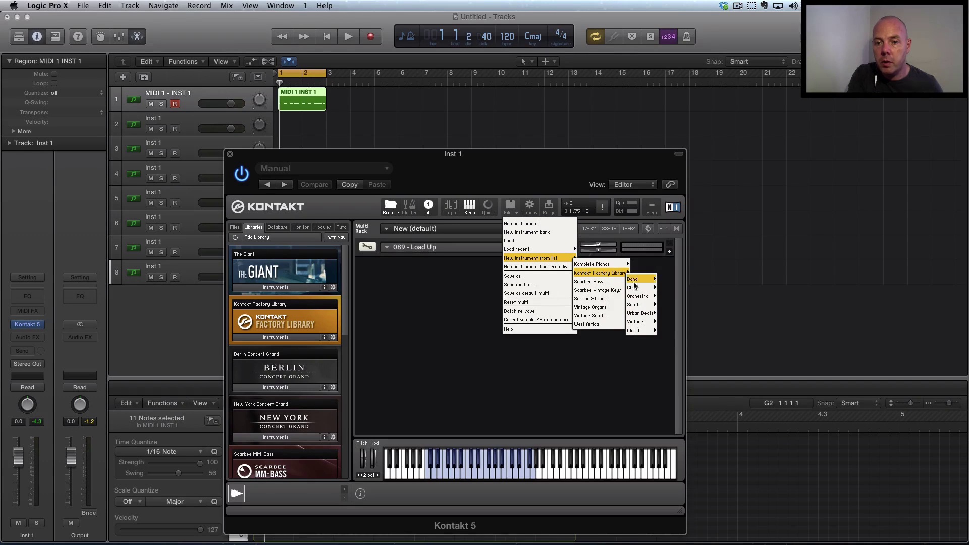
mouse_move(640, 315)
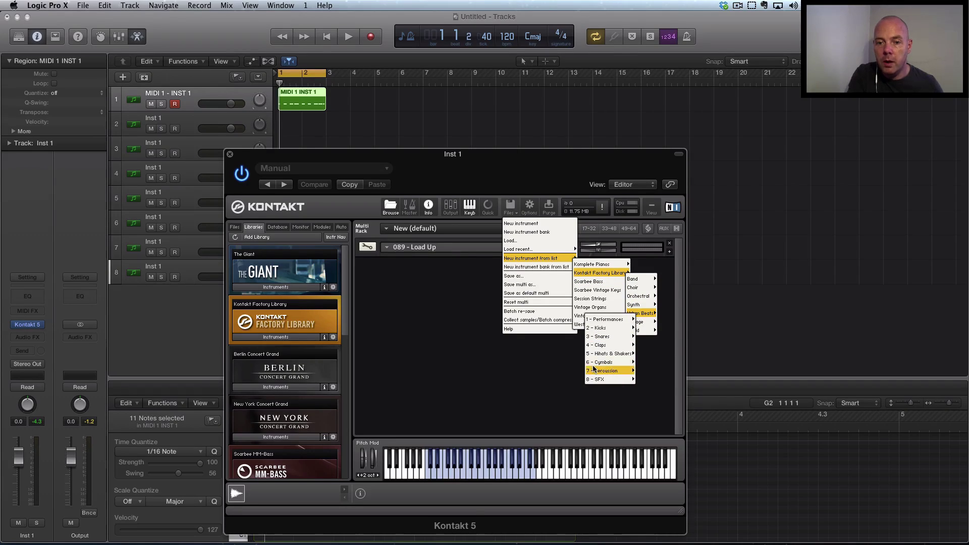
mouse_move(611, 372)
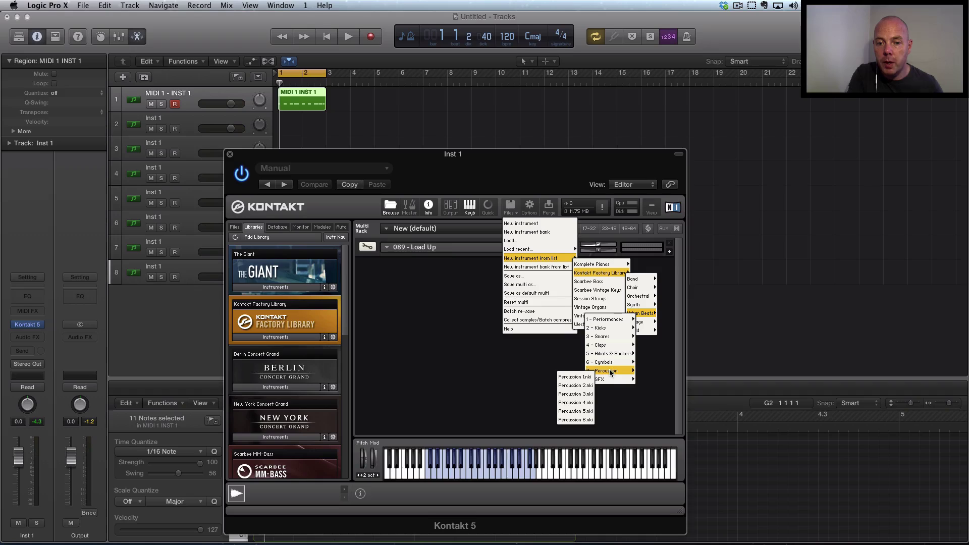
left_click(571, 386)
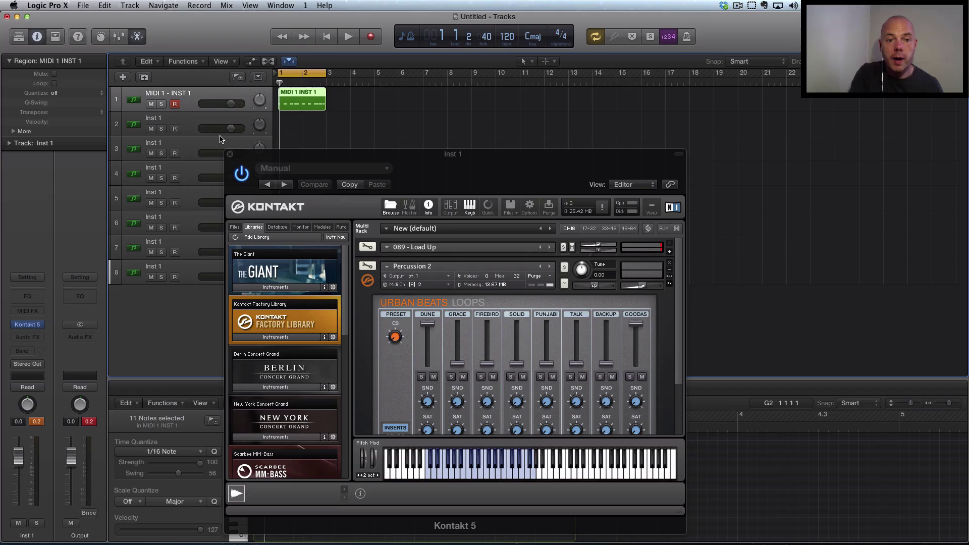
- Rename track 2 as MIDI 2 - INST 2
left_click(194, 124)
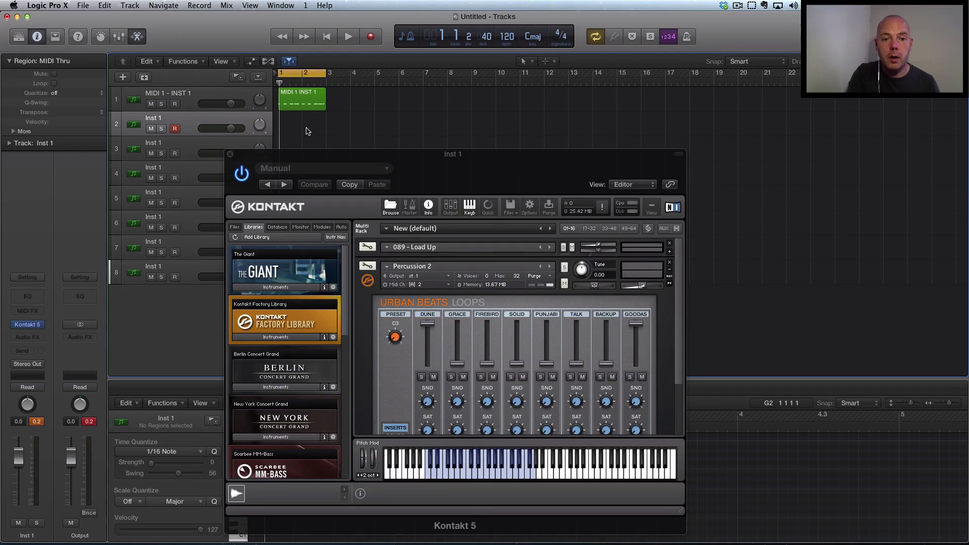
double_click(158, 120)
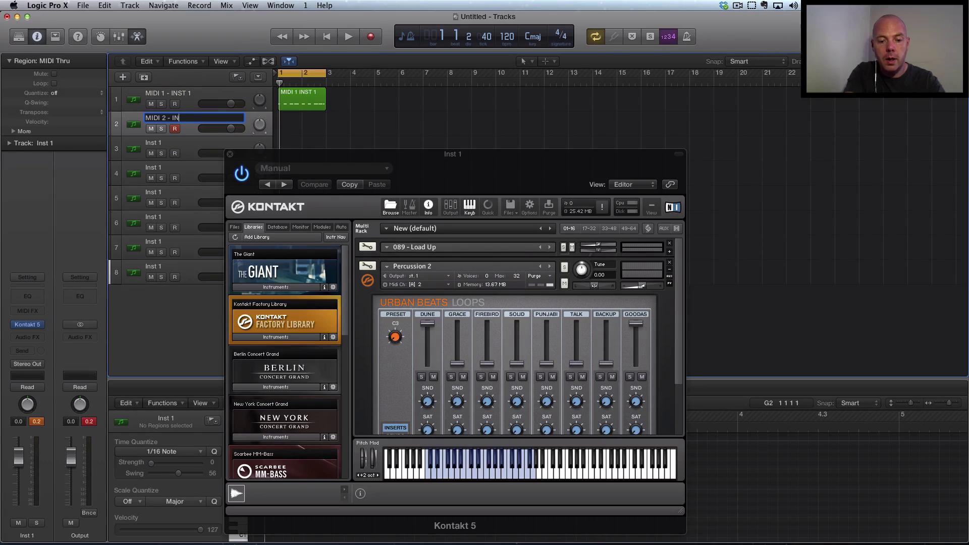
key("Return")
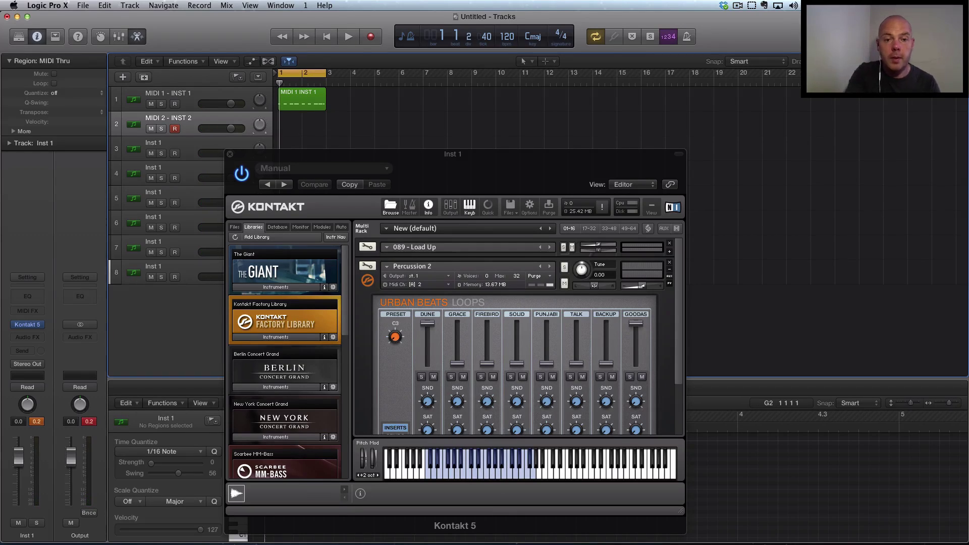
- Audition Percussion 2 over the looping part, then record a two-bar MIDI region on track 2
key("space")
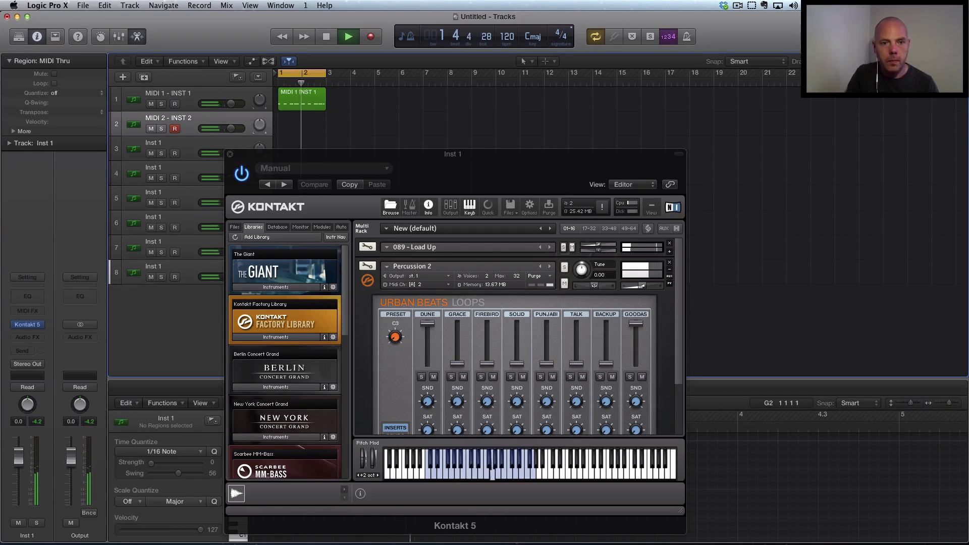
key("space")
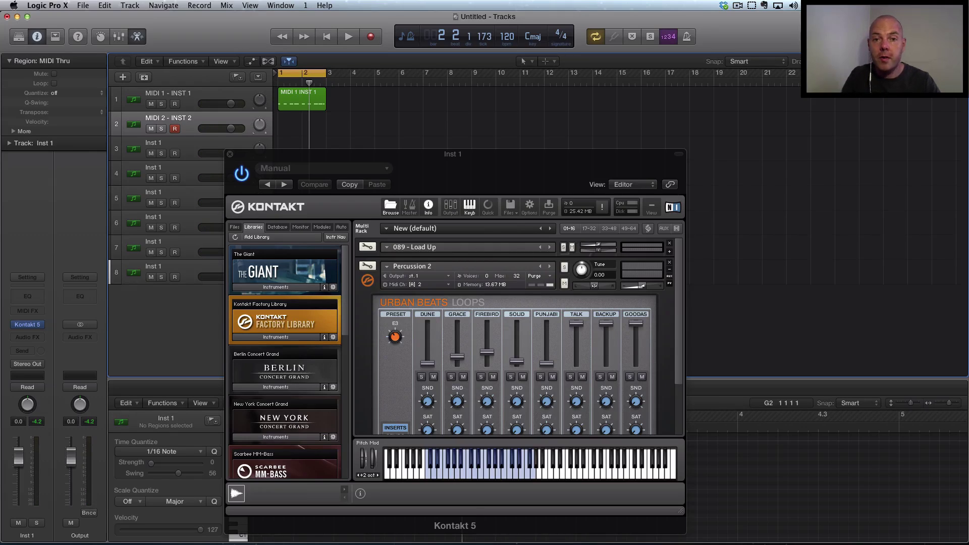
left_click(370, 36)
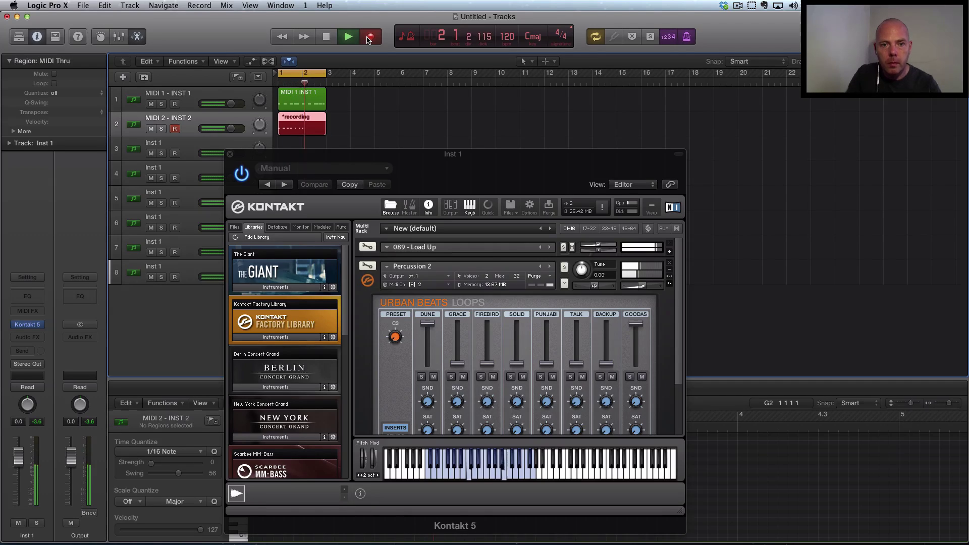
left_click(368, 40)
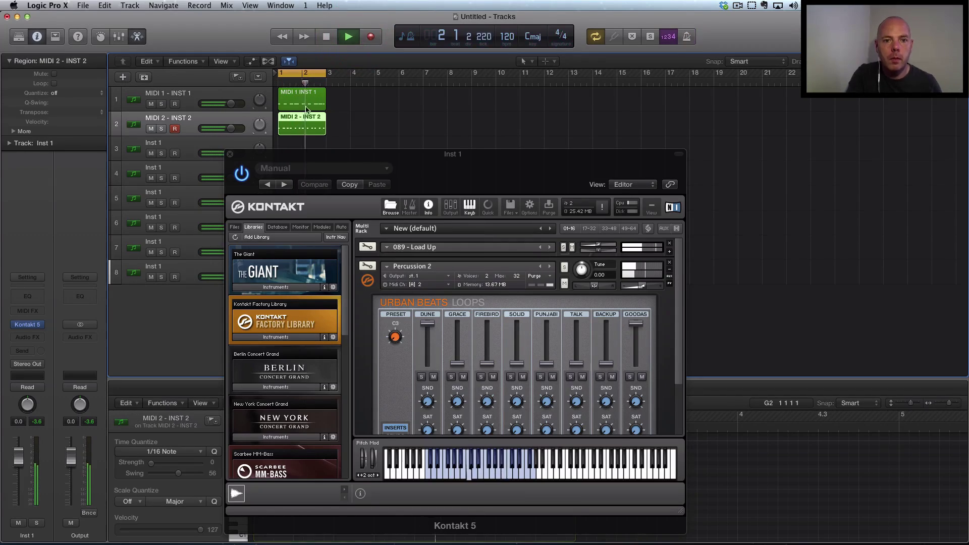
- In the Piano Roll, quantize all notes of the MIDI 2 - INST 2 region to 1/16 notes with swing 71 and audition the loop
left_click_drag(327, 148, 599, 55)
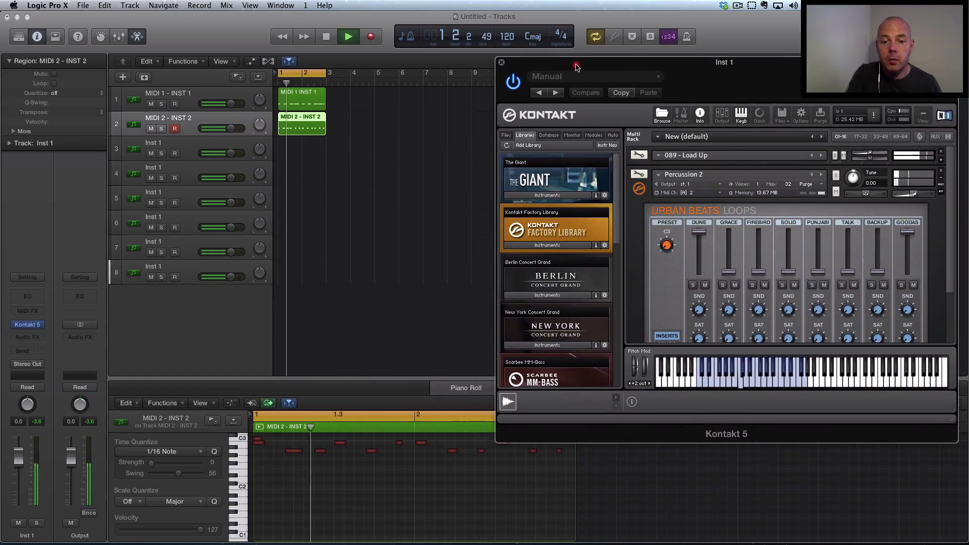
right_click(268, 460)
left_click(268, 460)
key("space")
left_click(259, 441)
left_click_drag(260, 444, 262, 448)
key("super+a")
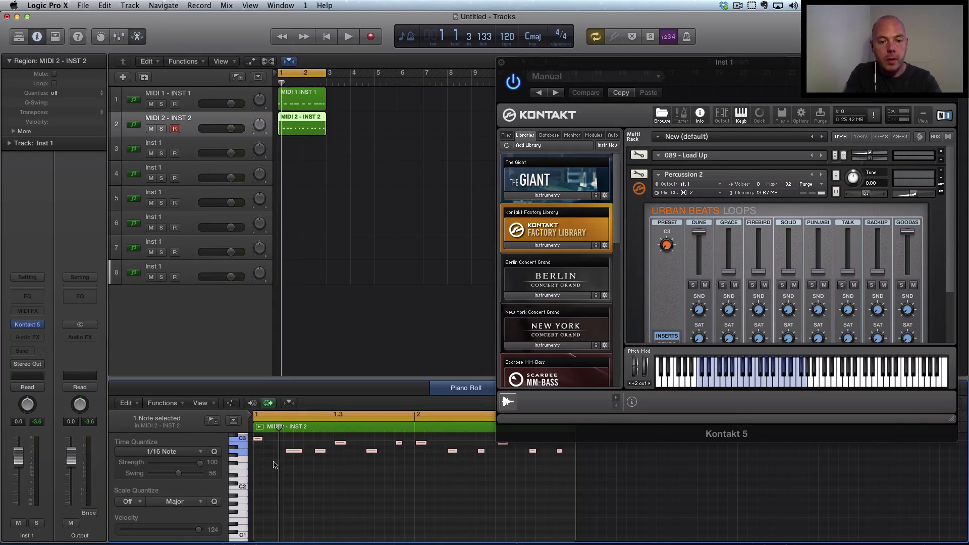
left_click(215, 452)
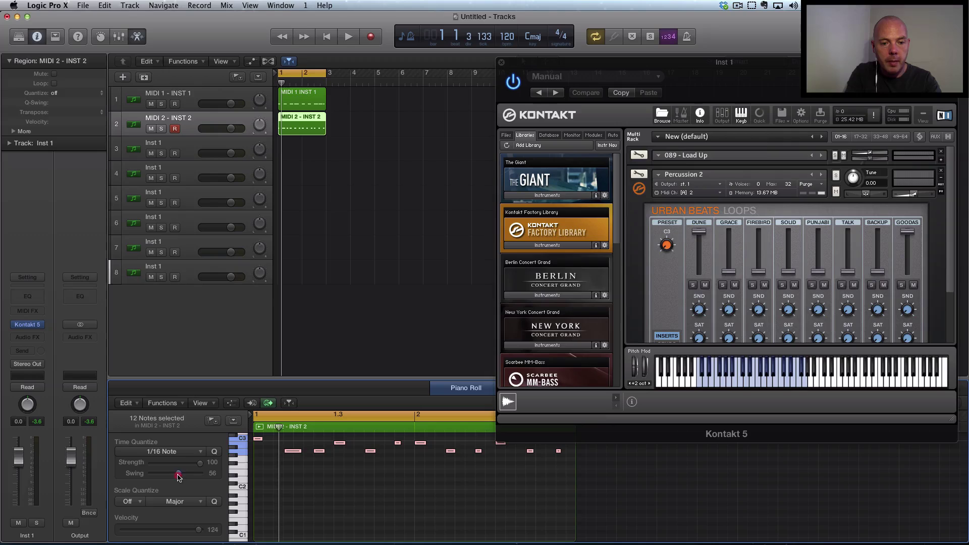
left_click_drag(187, 477, 185, 477)
key("space")
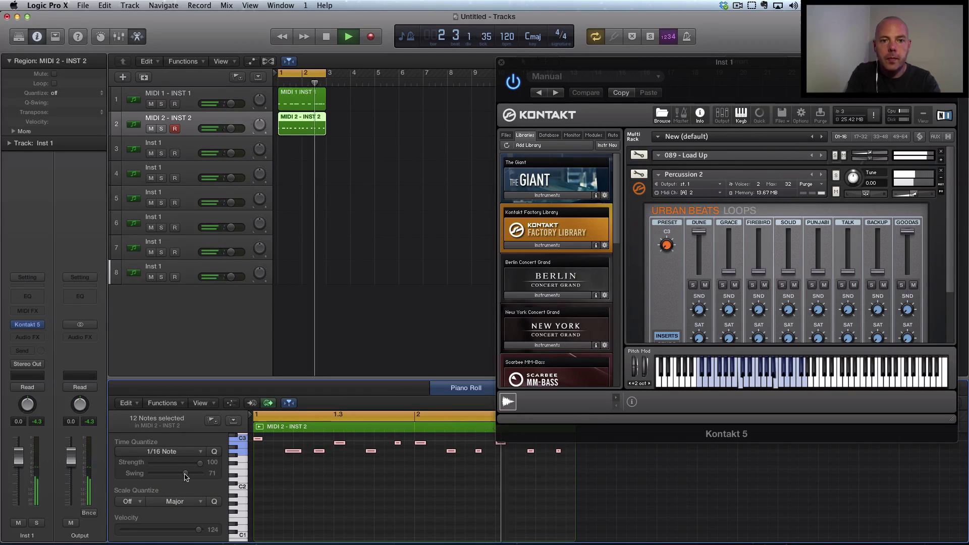
key("space")
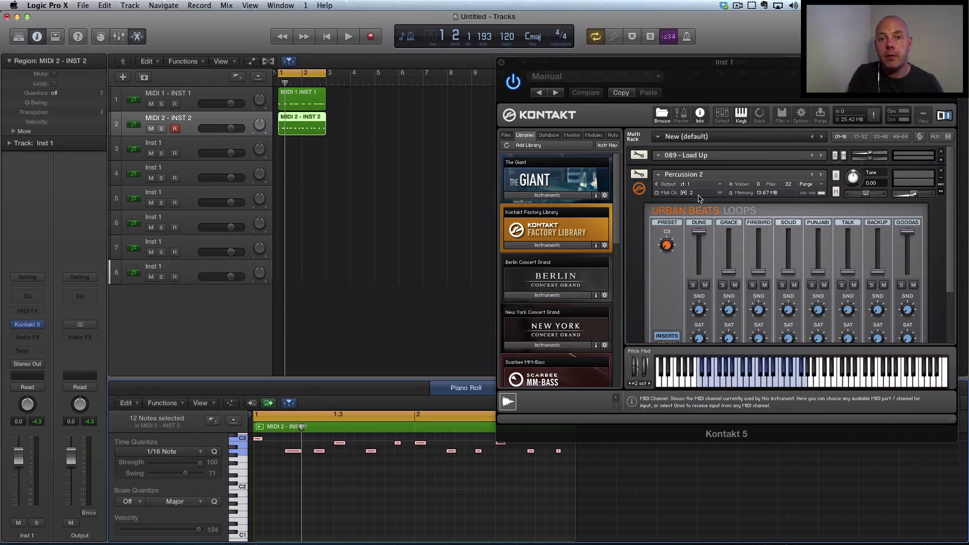
- Look through the MIDI channel options of Percussion 2 without changing them, and collapse the instrument in the rack
left_click(720, 193)
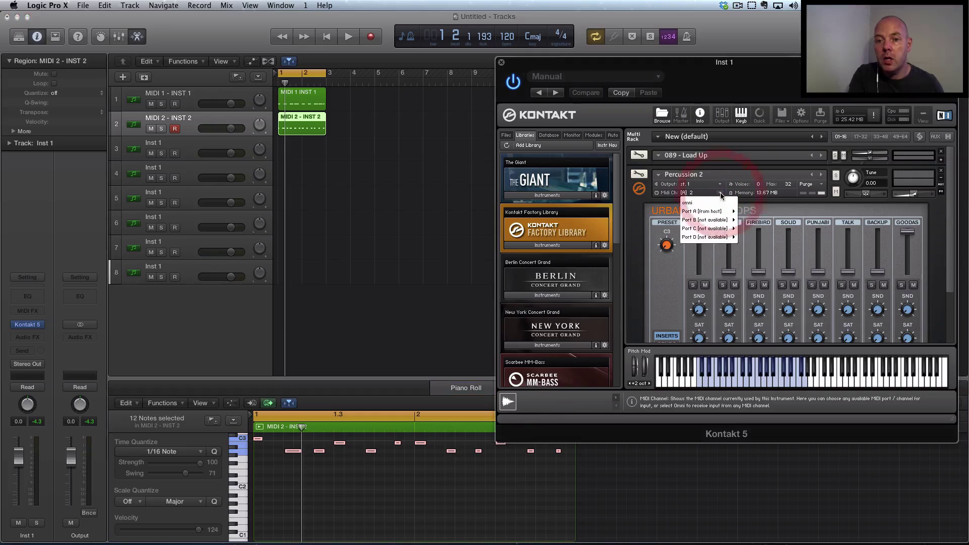
mouse_move(727, 214)
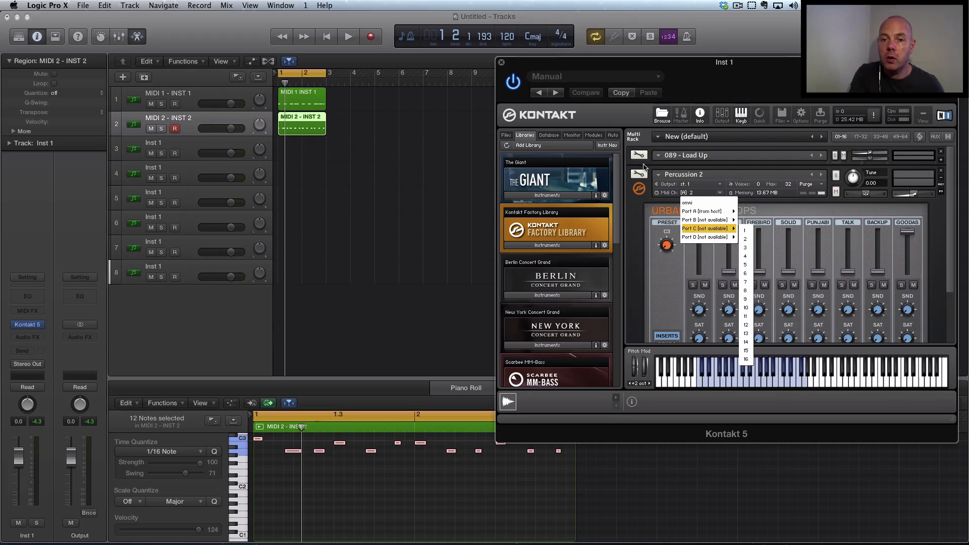
left_click(629, 189)
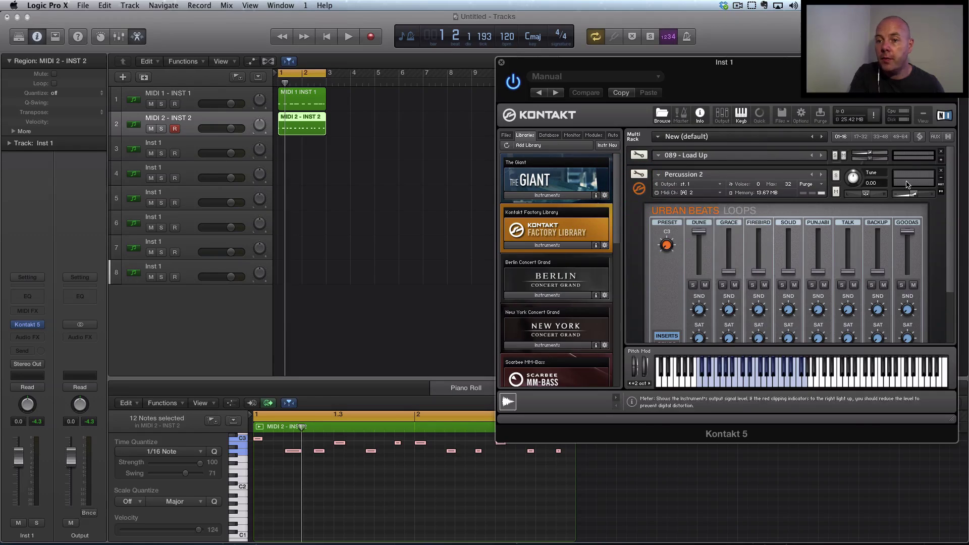
left_click(941, 178)
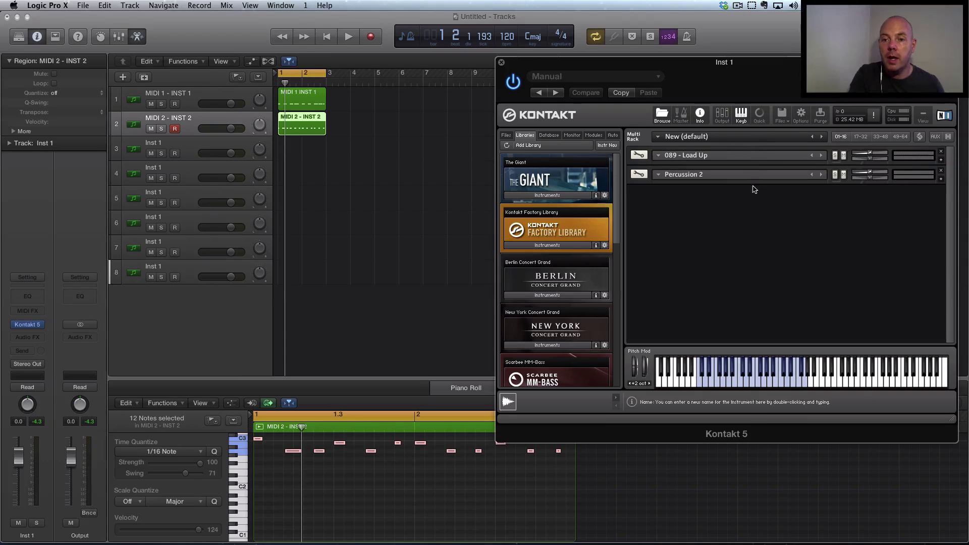
- View the edit mode of 089 - Load Up and of Percussion 2, returning to the multi rack each time
left_click(633, 157)
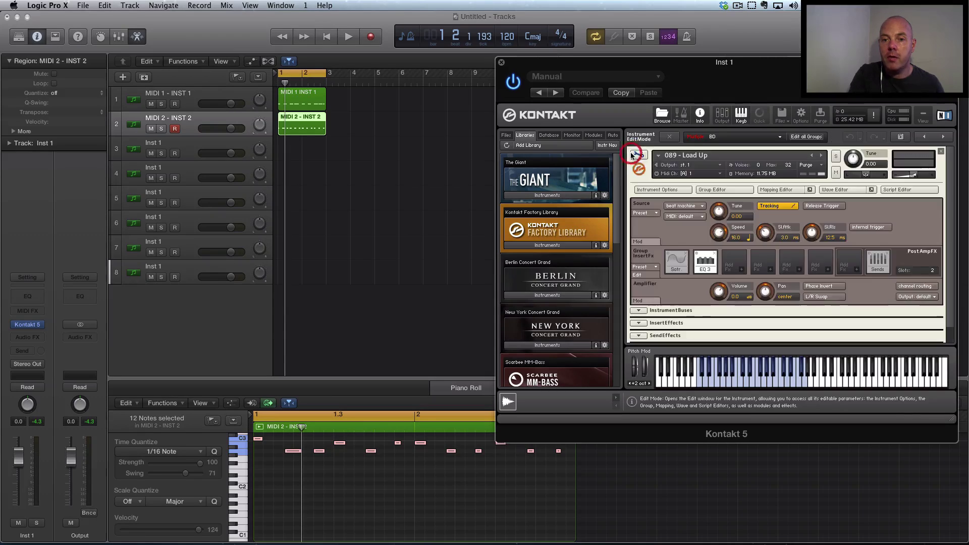
left_click(633, 157)
left_click(638, 174)
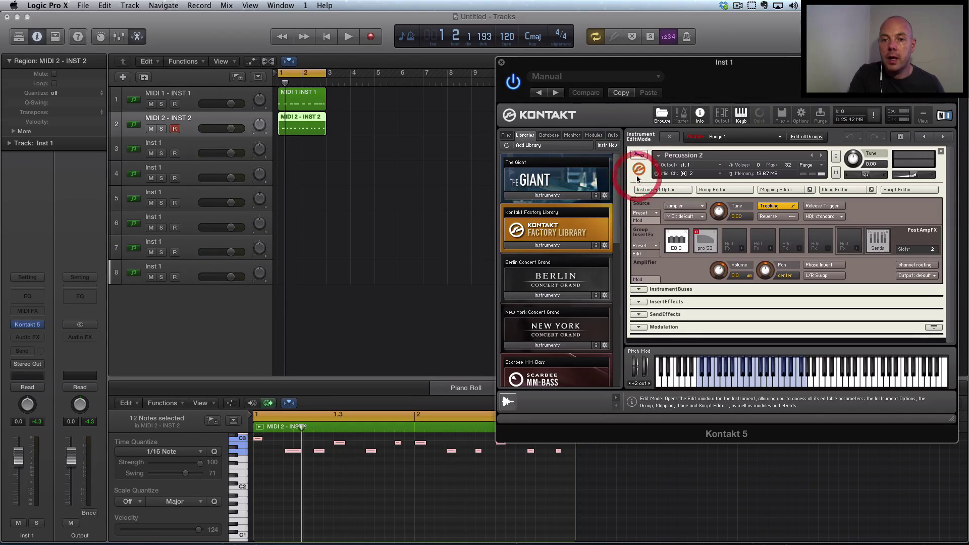
left_click(638, 156)
- Switch between tracks MIDI 1 - INST 1 and MIDI 2 - INST 2 to compare their regions, ending on track 2
left_click(169, 96)
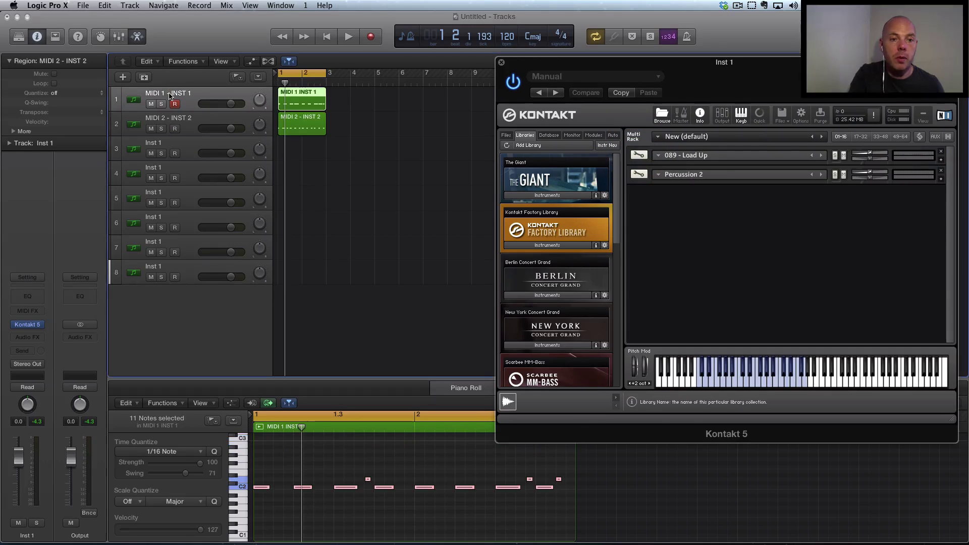
left_click(183, 119)
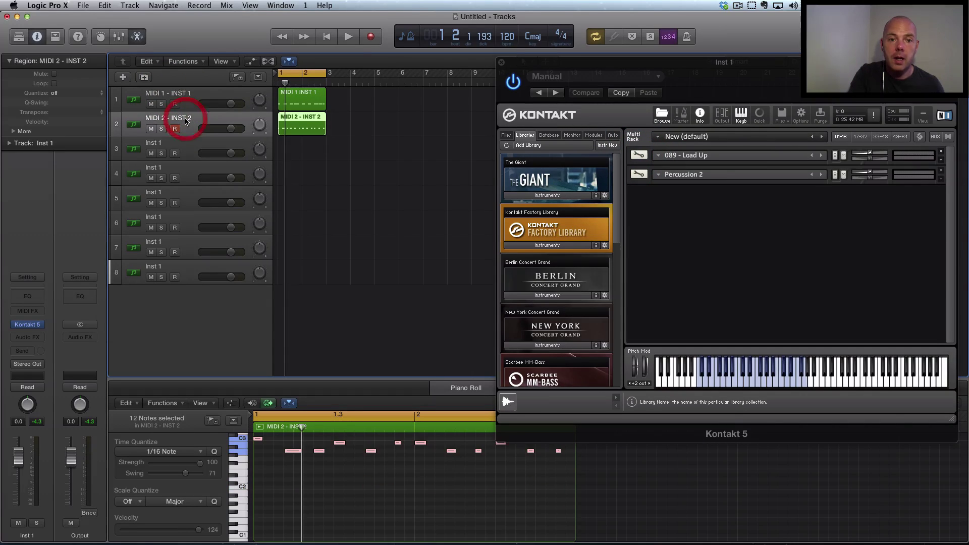
left_click(190, 96)
left_click(193, 118)
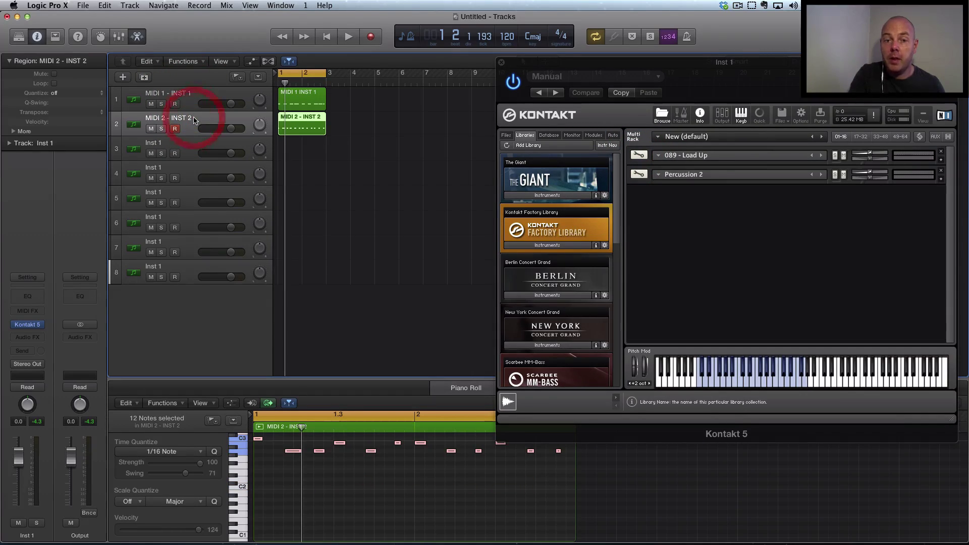
- Add Sub Bass 1 from the Retro Machines Mk2 library of Vintage Synths as a third instrument in the multi rack
left_click(685, 210)
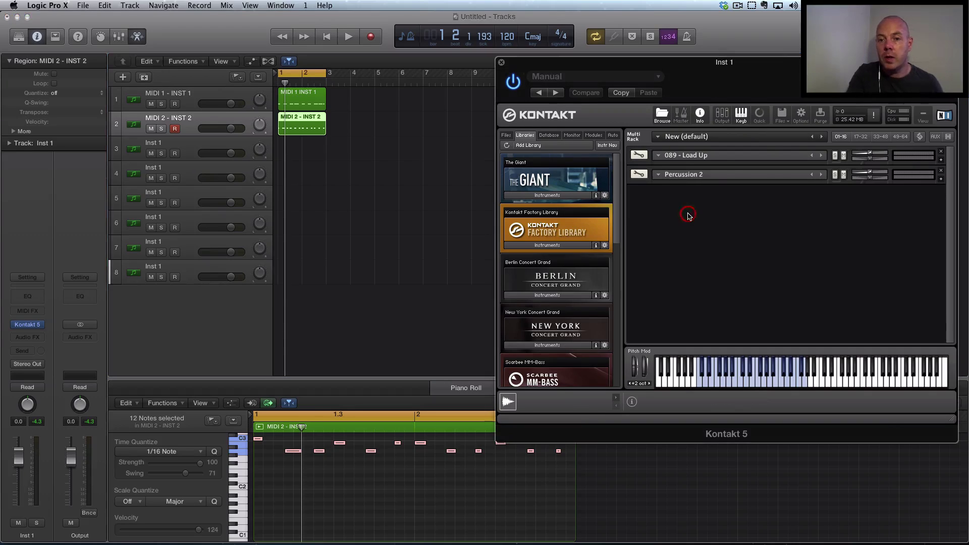
left_click(781, 117)
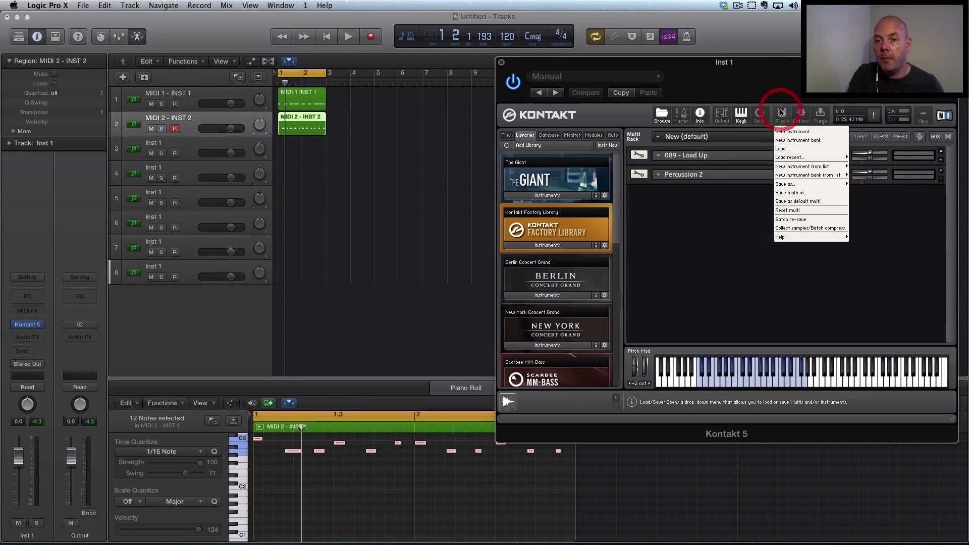
mouse_move(808, 167)
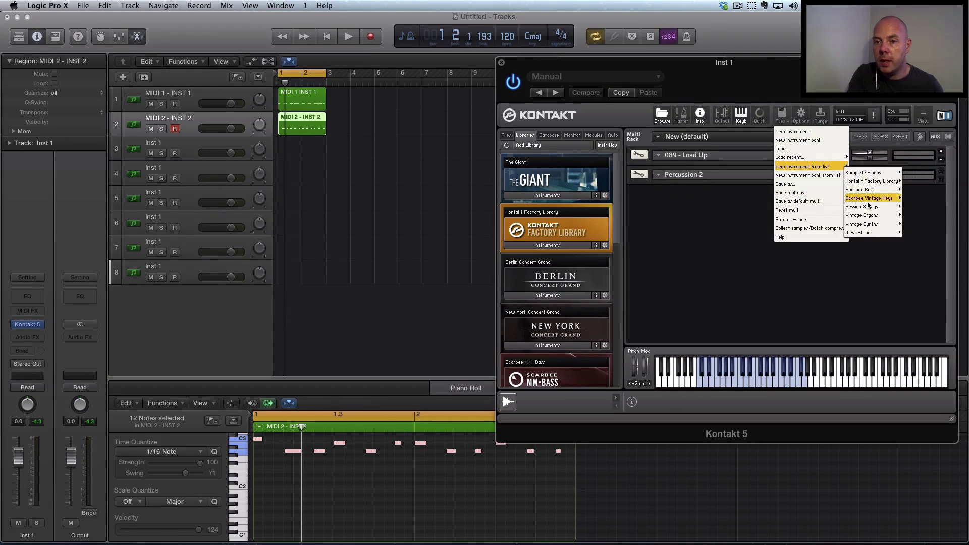
mouse_move(869, 206)
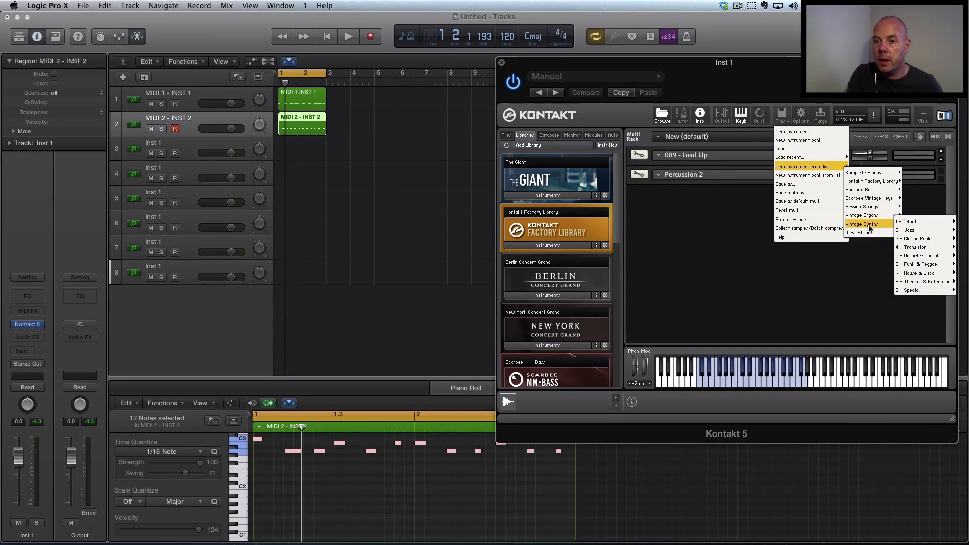
mouse_move(922, 231)
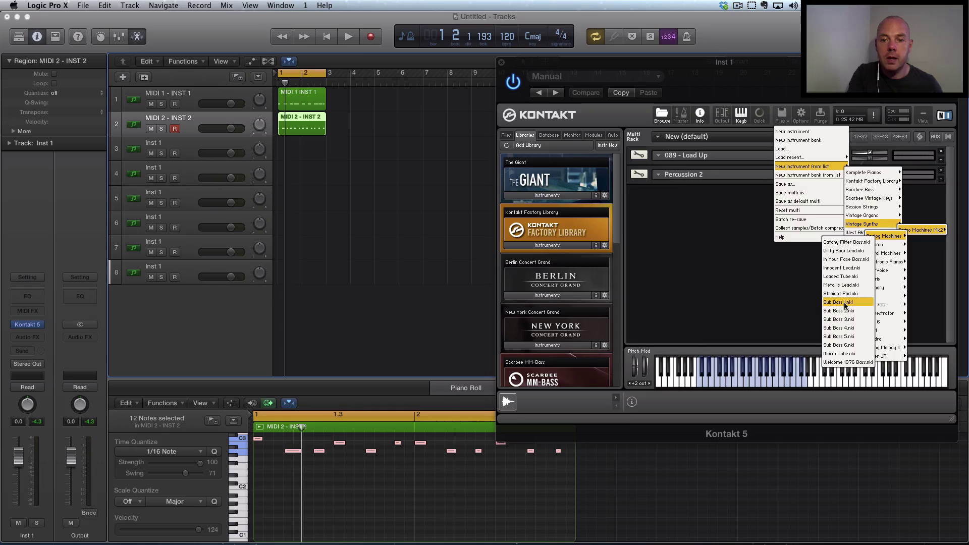
left_click(839, 302)
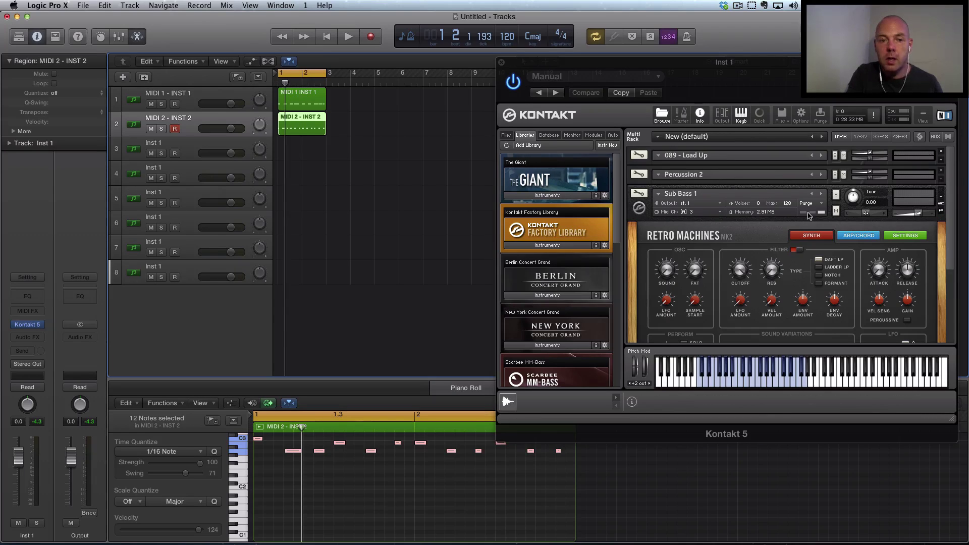
- Rename track 3 as MIDI 3 - INST 3
left_click(187, 143)
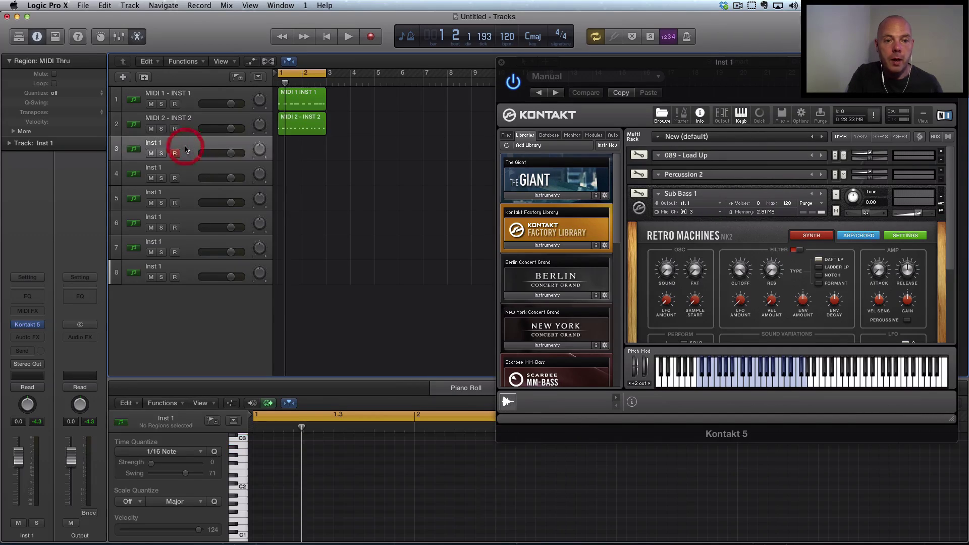
double_click(156, 142)
type("M")
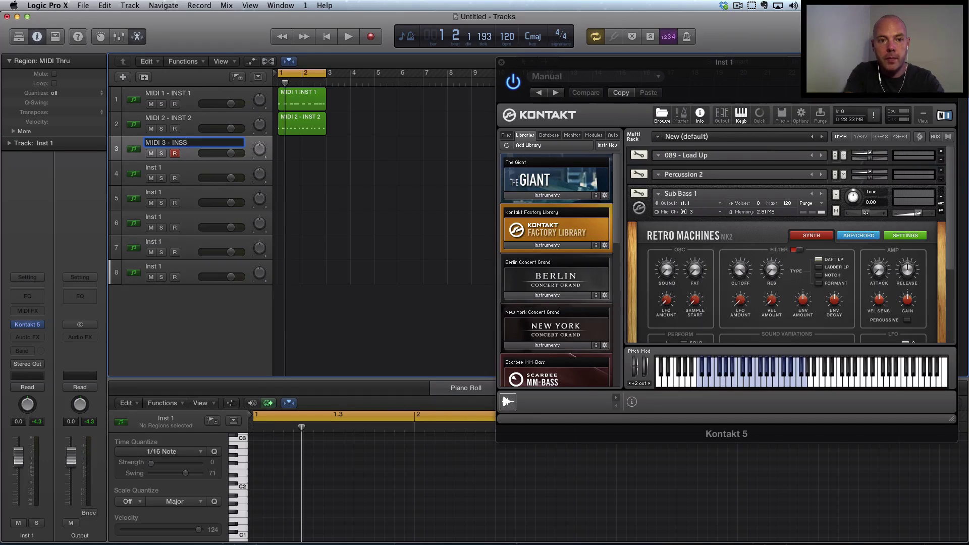
type("IDI 3 - INST 3")
key("Return")
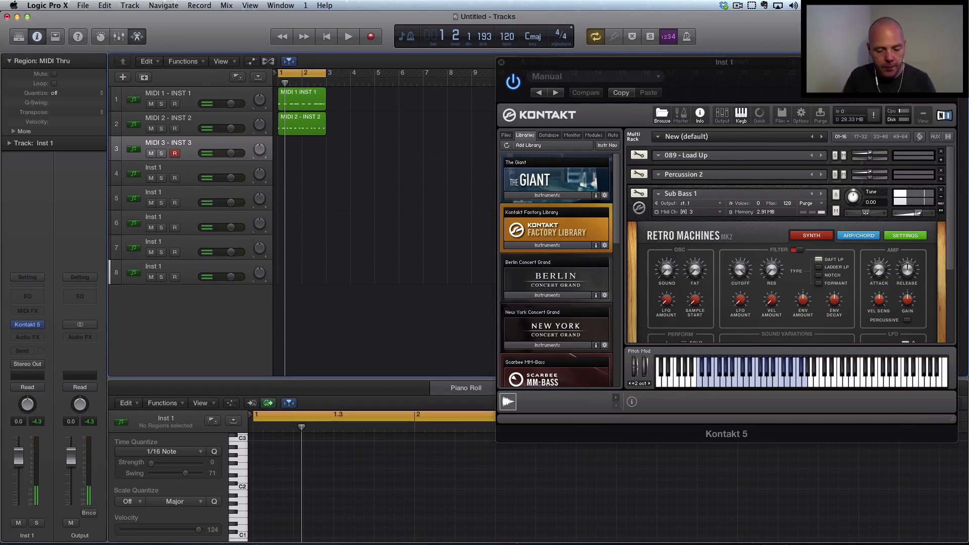
- Replace Sub Bass 1 with the next preset, Sub Bass 2, while auditioning it against the playing loop
key("space")
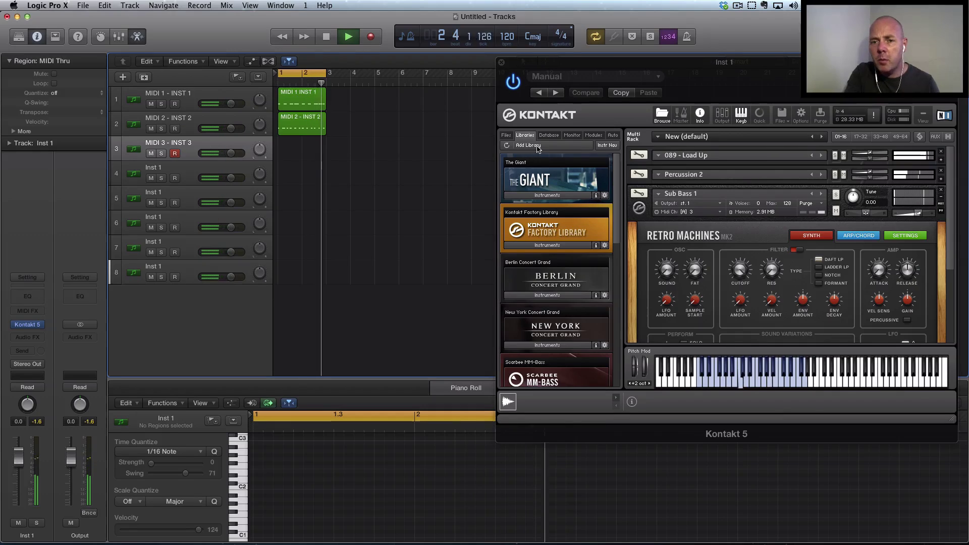
left_click(820, 194)
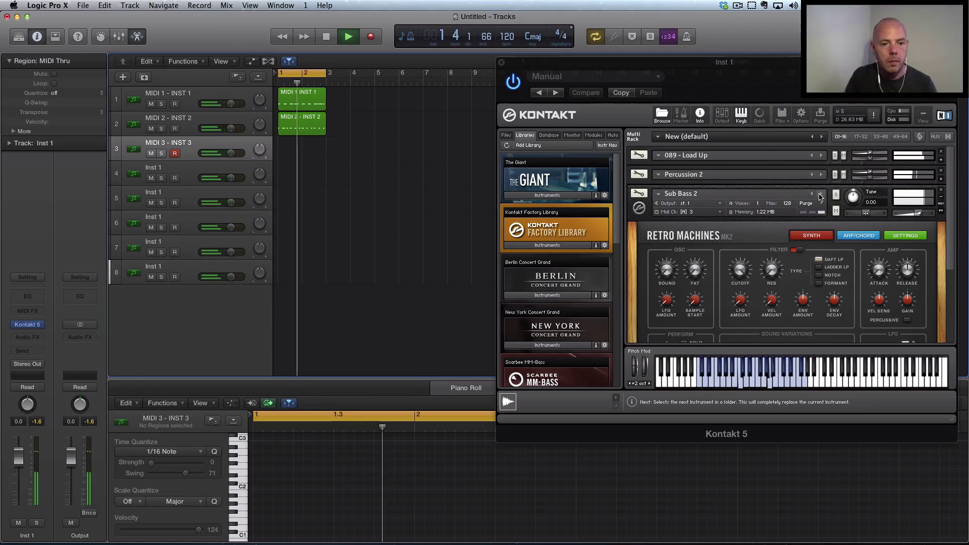
key("space")
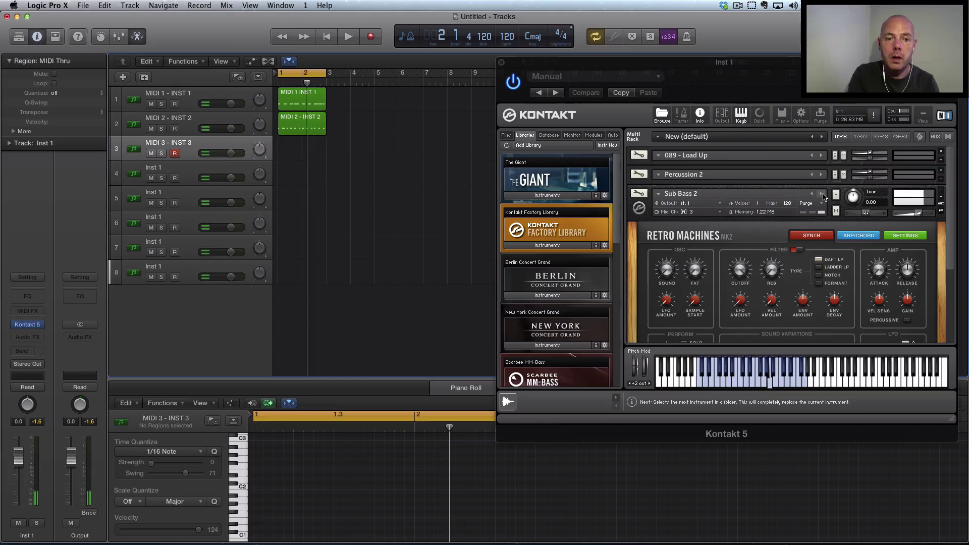
- Record a two-bar MIDI region on track MIDI 3 - INST 3 and move the Kontakt window off the region's Piano Roll notes
left_click(370, 37)
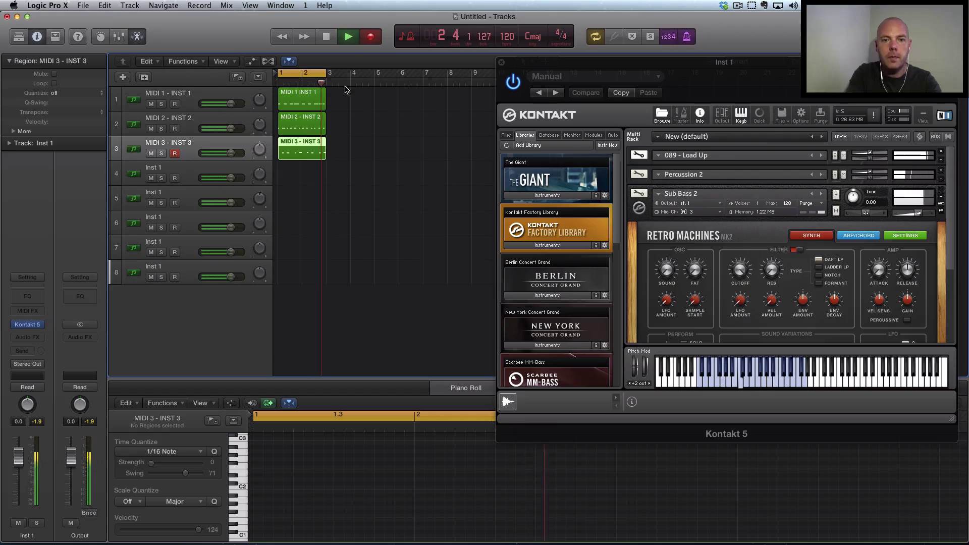
left_click(309, 146)
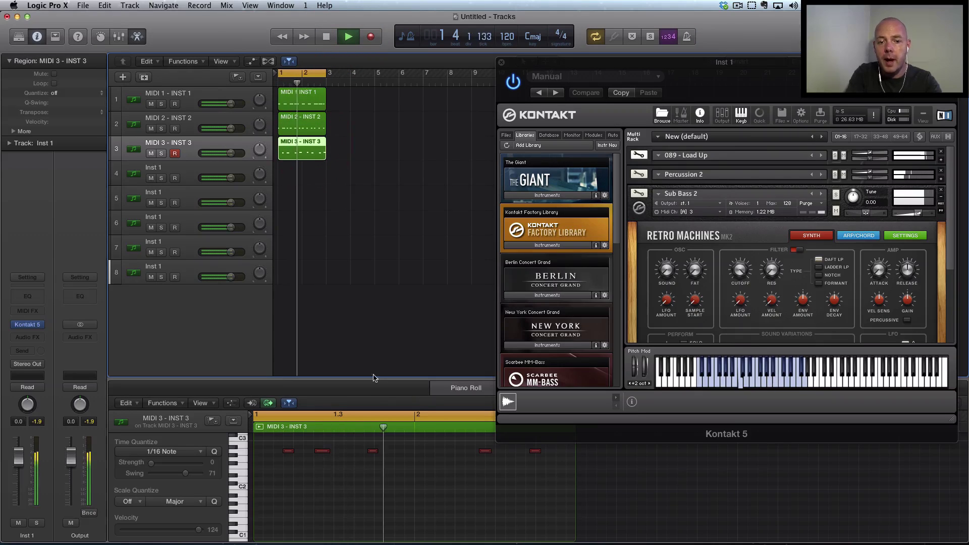
left_click(534, 62)
left_click_drag(535, 63, 360, 30)
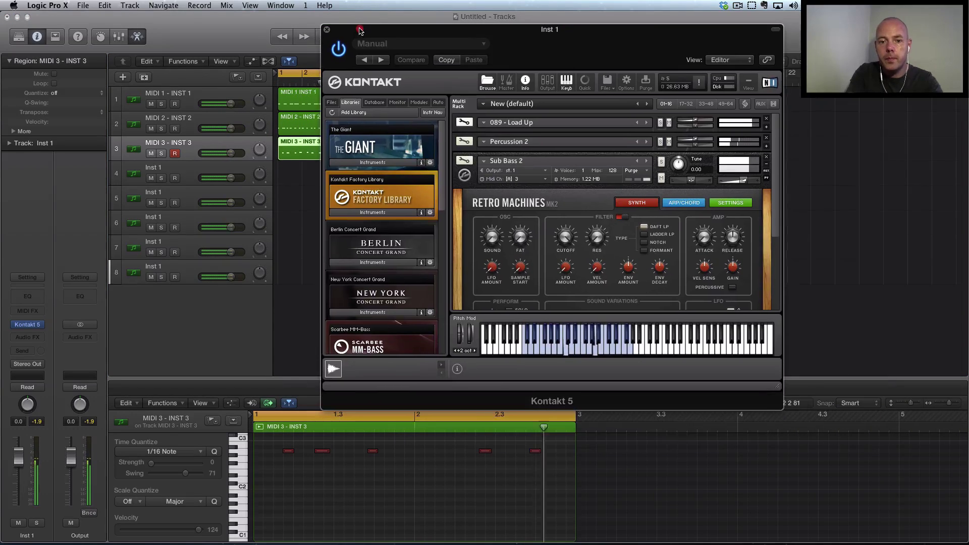
- Quantize all notes of the MIDI 3 - INST 3 region to 1/16 Note with a swing of 83, checking with playback
right_click(384, 463)
left_click(383, 464)
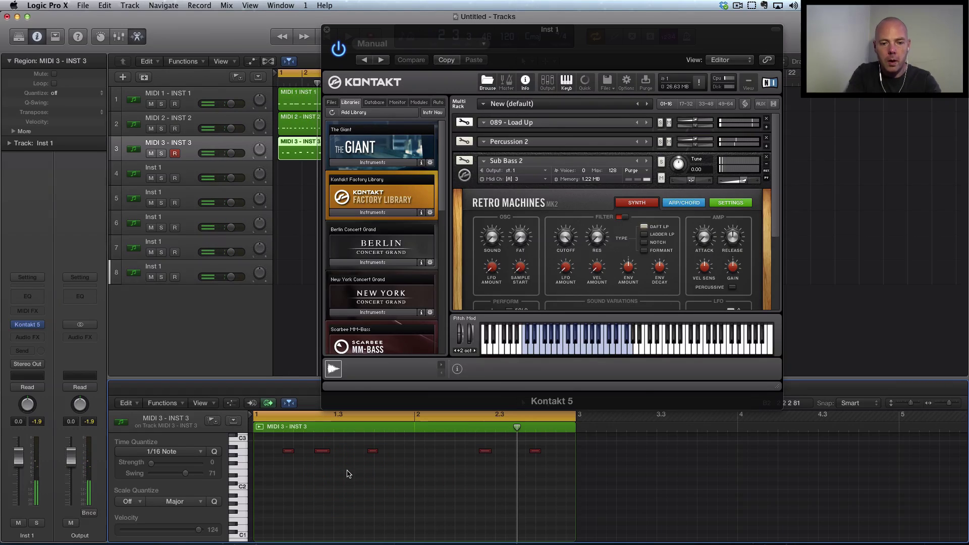
key("super+a")
left_click(215, 452)
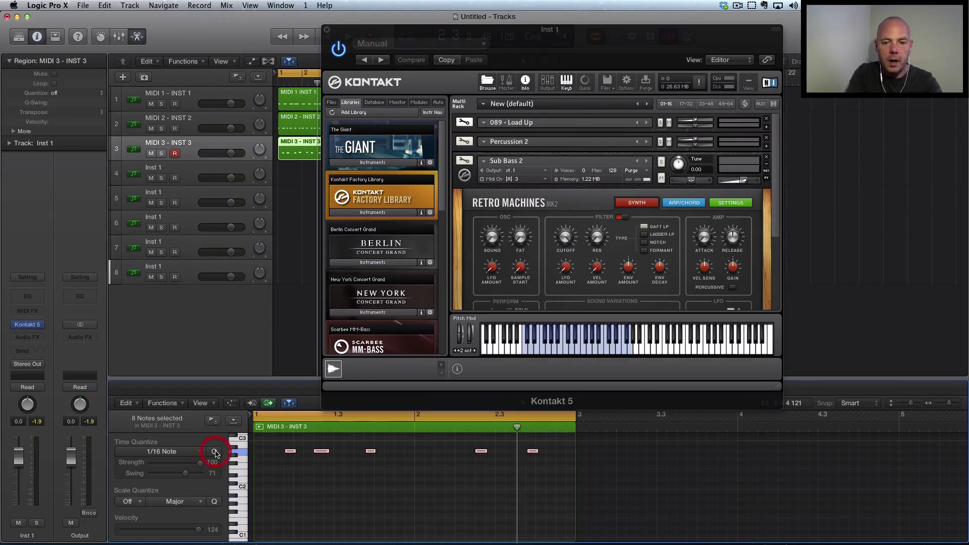
key("space")
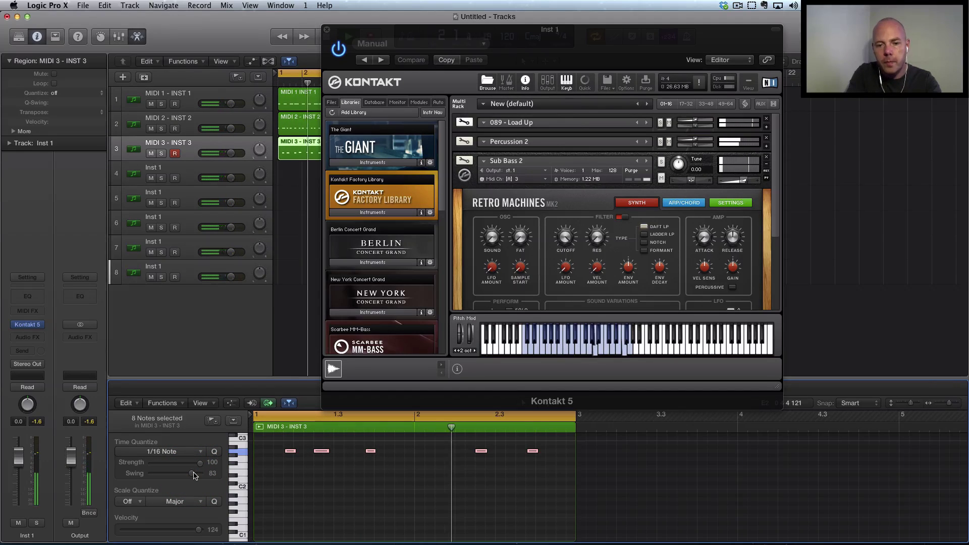
- Lengthen the low note just before 2.3 in the MIDI 3 - INST 3 region slightly, and close the Kontakt window
left_click(496, 460)
scroll(499, 468, "up", 2)
scroll(498, 468, "up", 1)
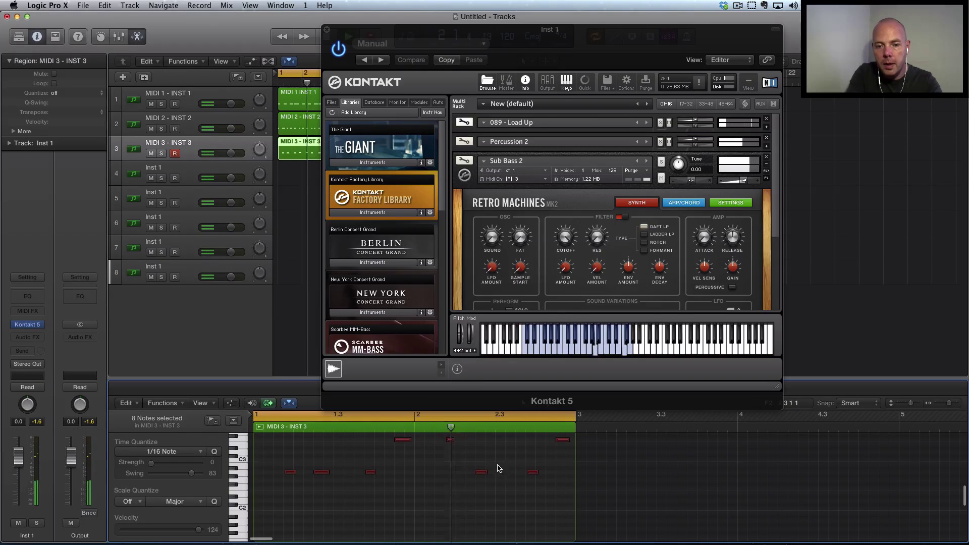
left_click_drag(487, 472, 494, 477)
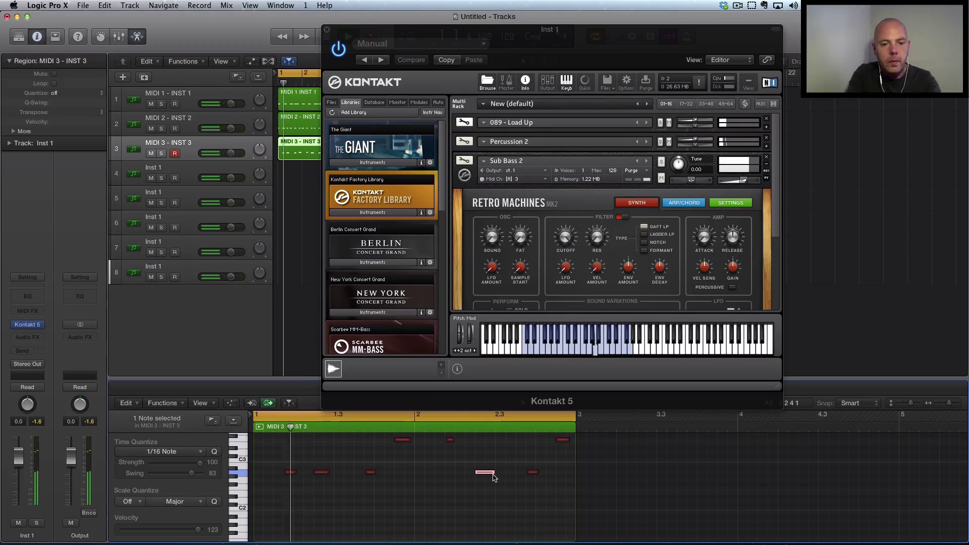
left_click(326, 29)
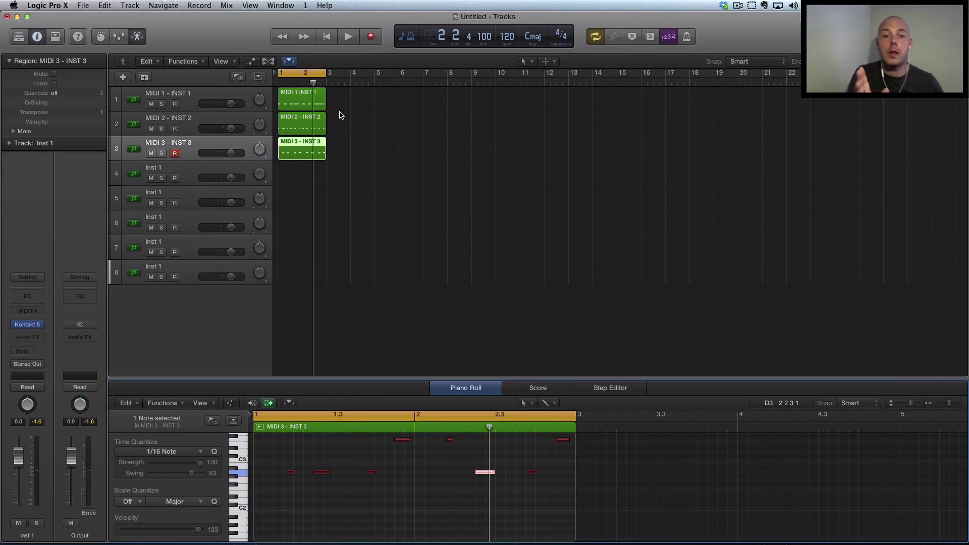
- Select track 4 and add a new default instrument as the fourth in Kontakt's multi rack, with Sub Bass 2 collapsed
left_click(190, 169)
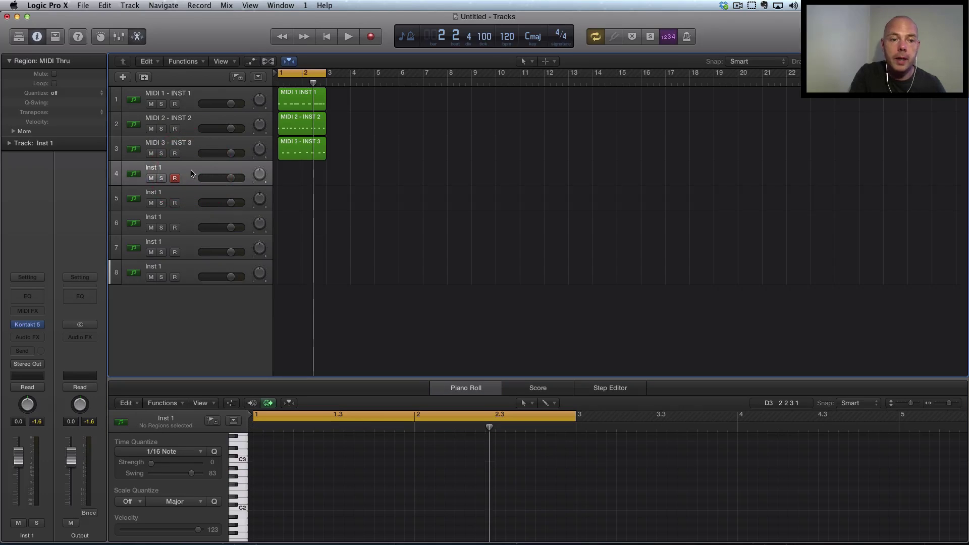
left_click(29, 326)
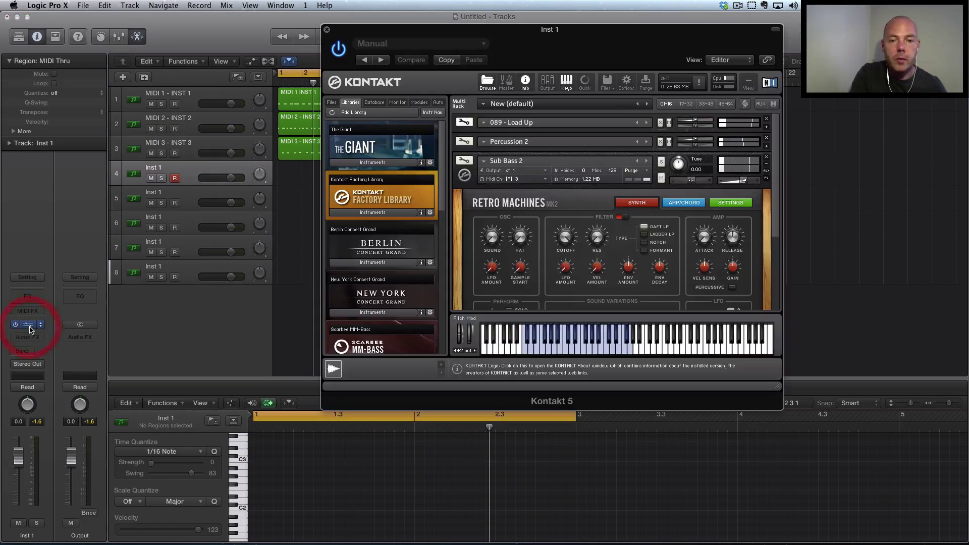
left_click(766, 166)
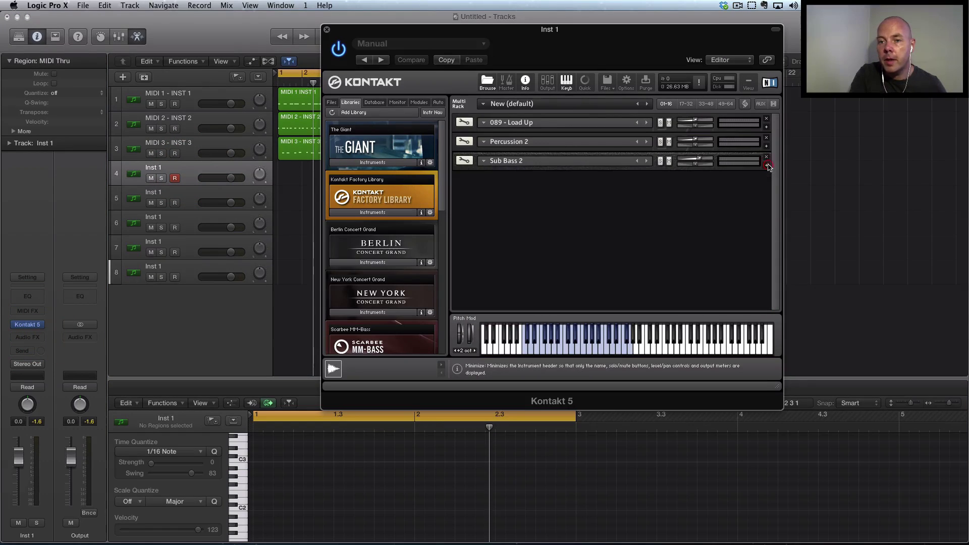
left_click(606, 84)
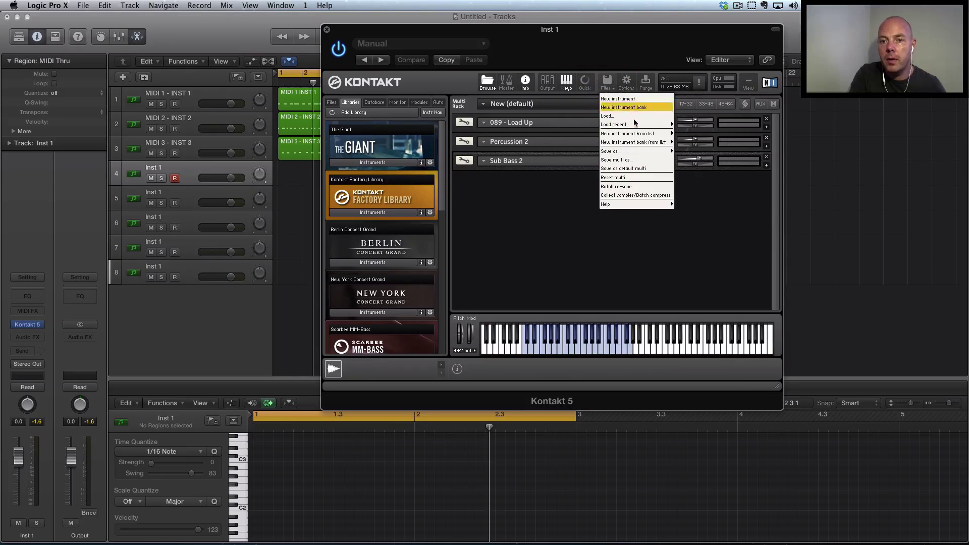
mouse_move(640, 134)
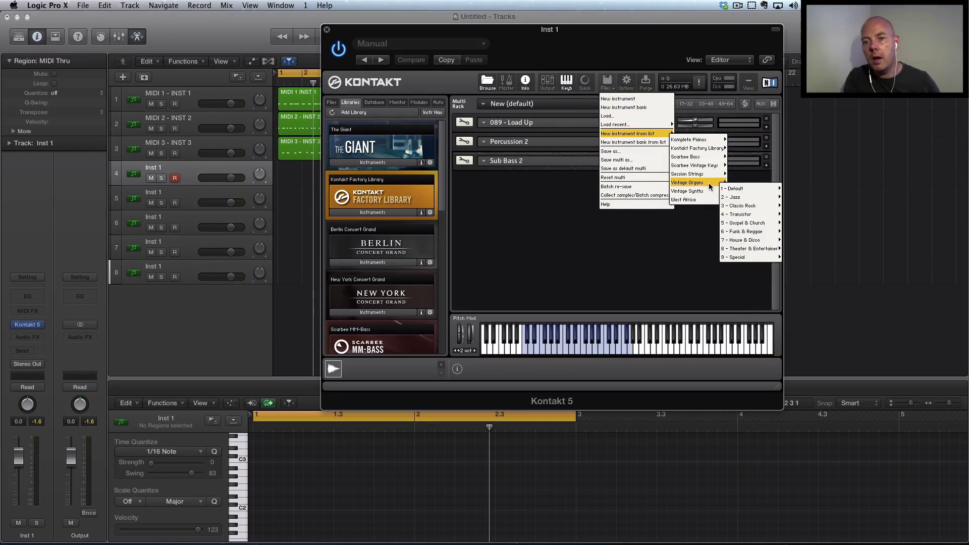
mouse_move(711, 189)
mouse_move(741, 198)
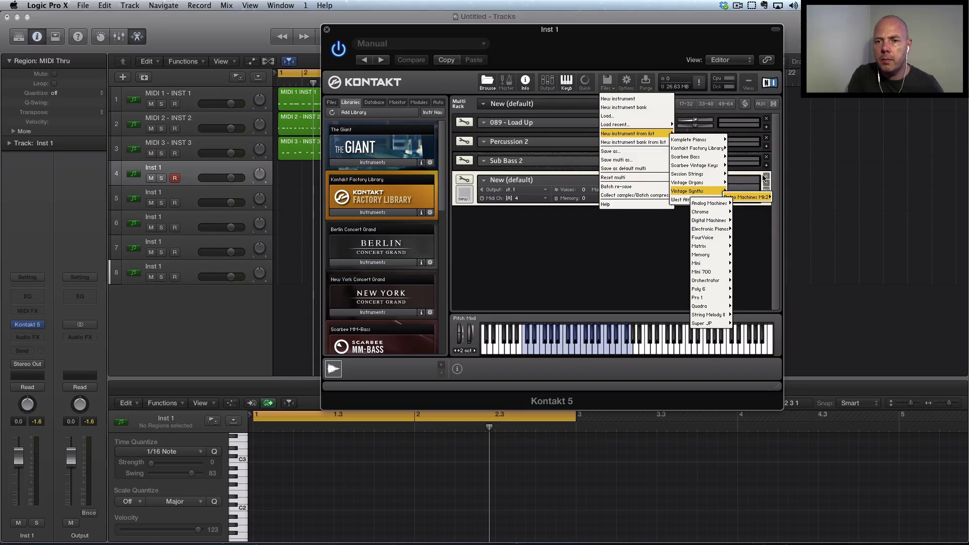
left_click(479, 175)
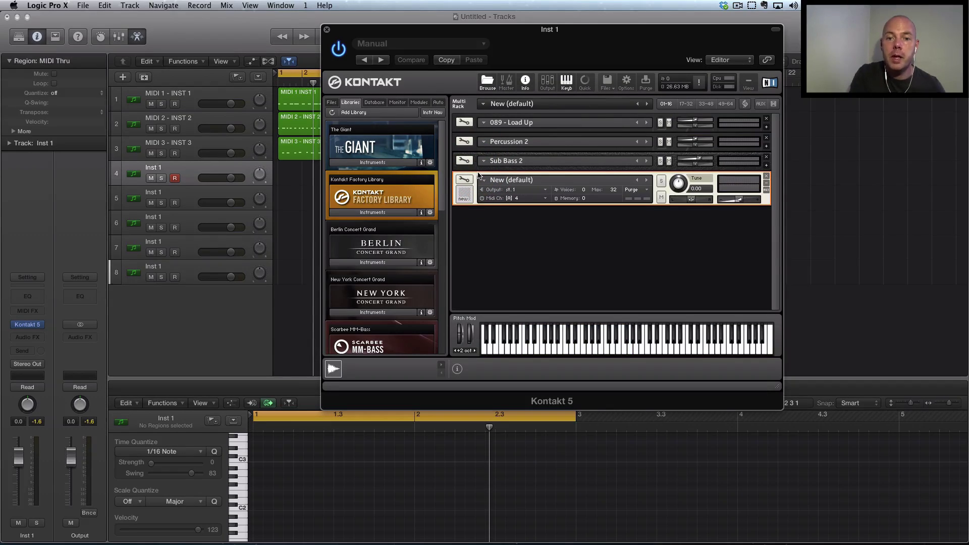
- Load EP20 Piano from the Electronic Pianos of Retro Machines Mk2 in Vintage Synths into the new fourth instrument
left_click(485, 181)
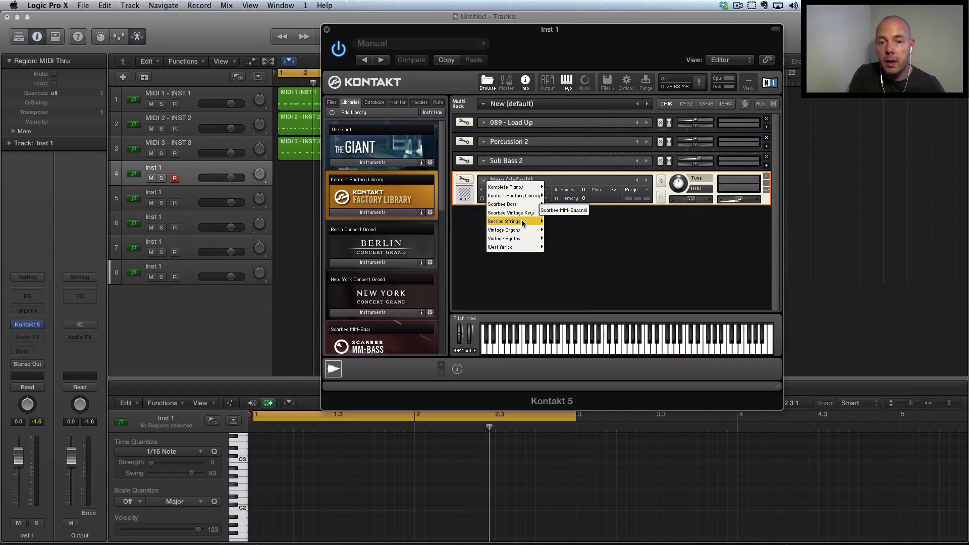
mouse_move(523, 223)
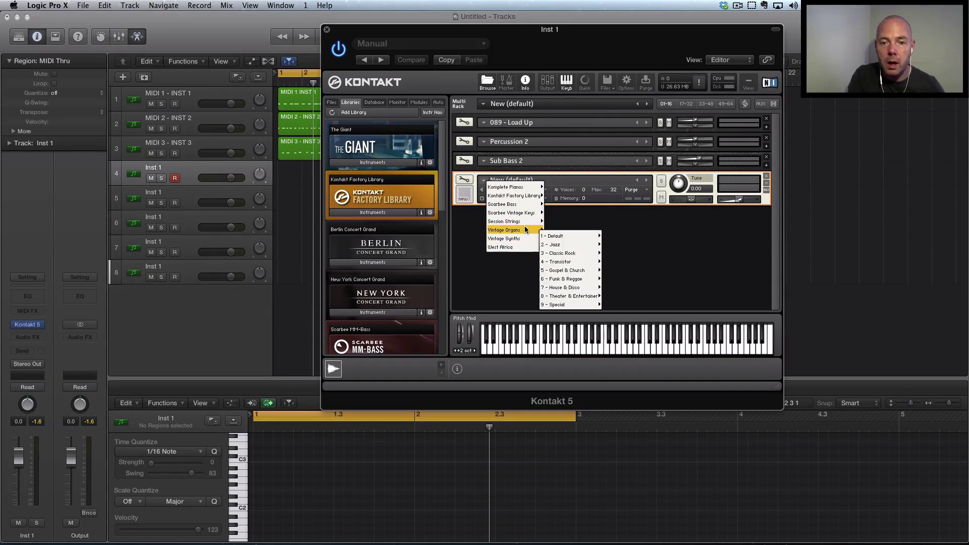
mouse_move(585, 246)
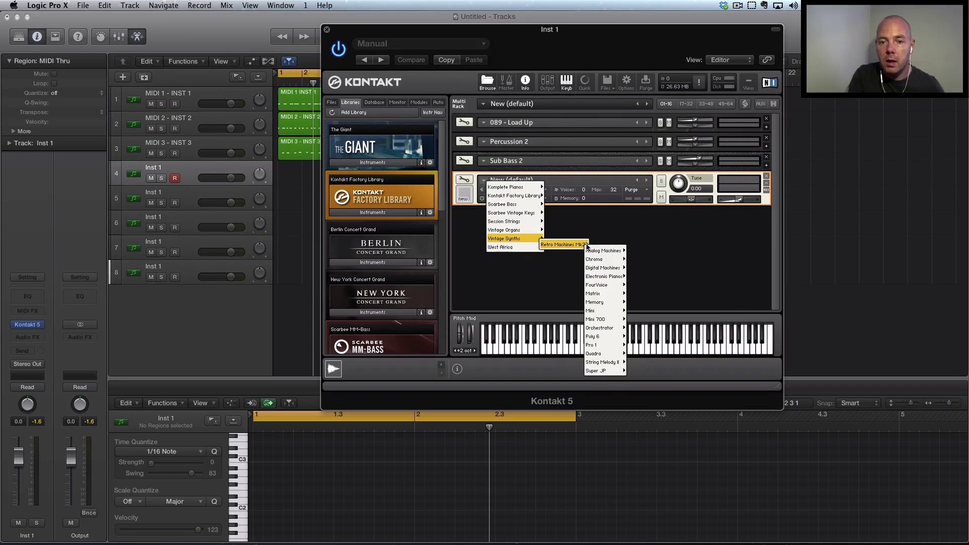
mouse_move(600, 329)
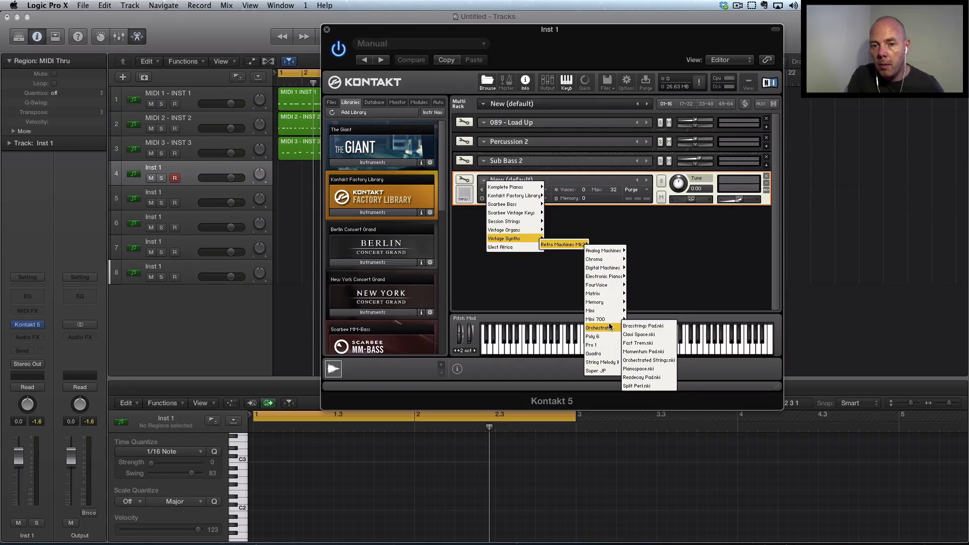
mouse_move(611, 281)
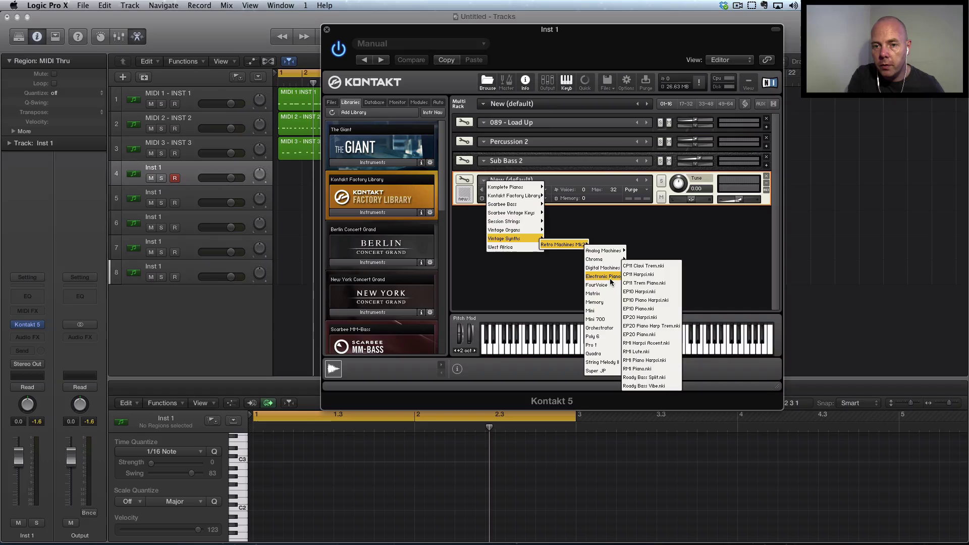
left_click(659, 333)
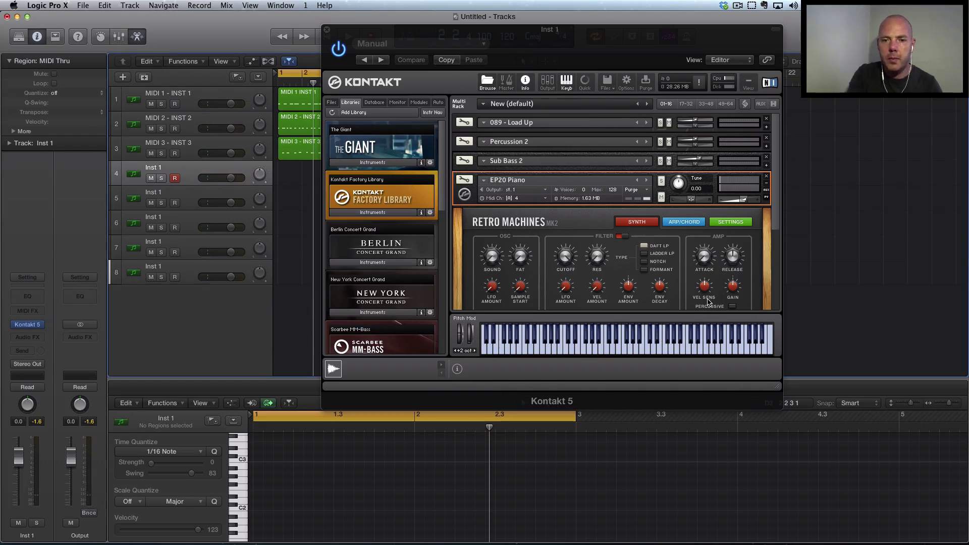
- Switch the fourth instrument forward through the presets to RMI Lute, and collapse it in the rack
left_click(649, 180)
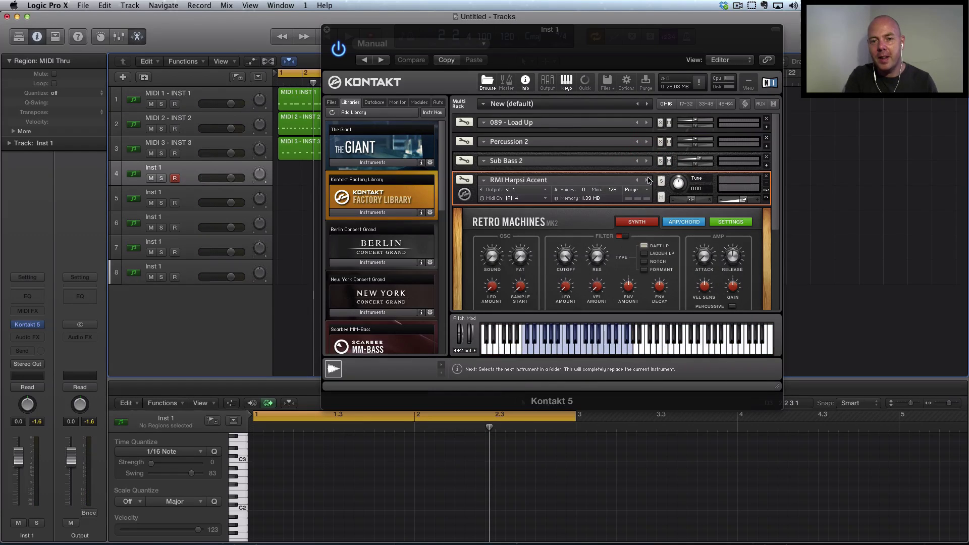
left_click(649, 180)
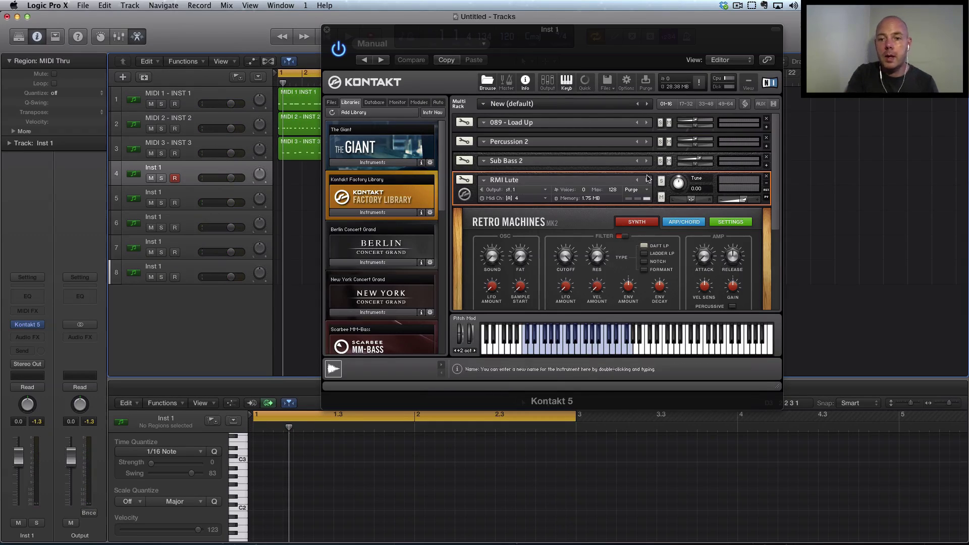
left_click(464, 180)
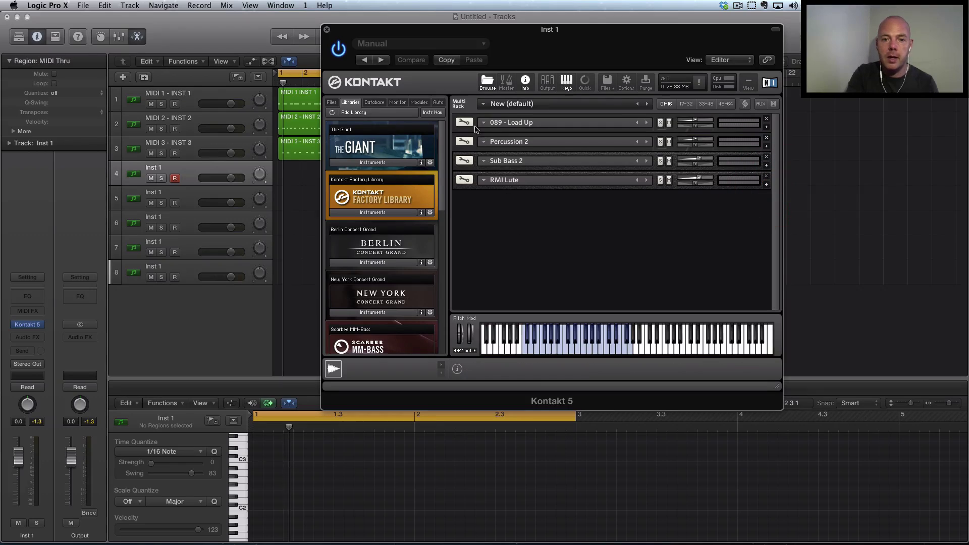
- Close the Kontakt window and record a two-bar MIDI region on track 4
left_click(327, 29)
left_click(370, 38)
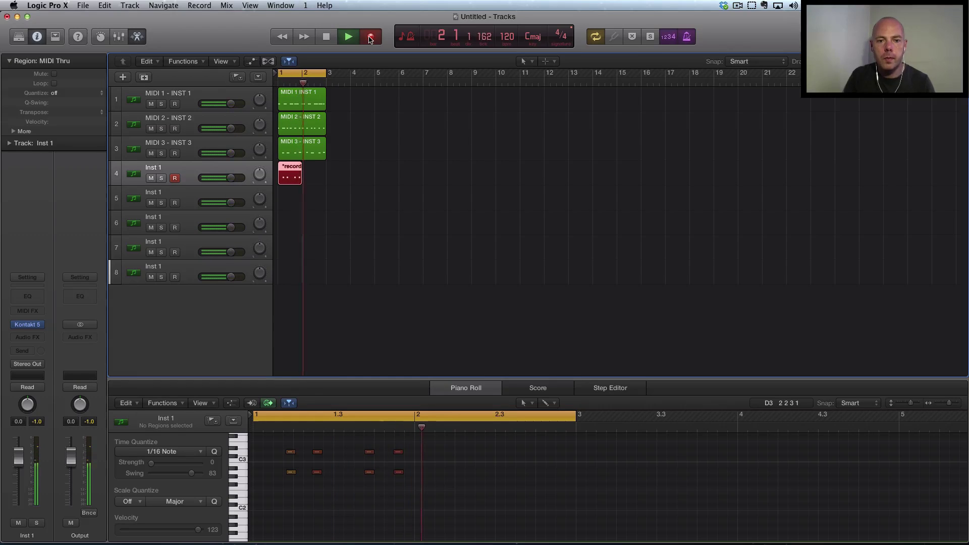
left_click(370, 38)
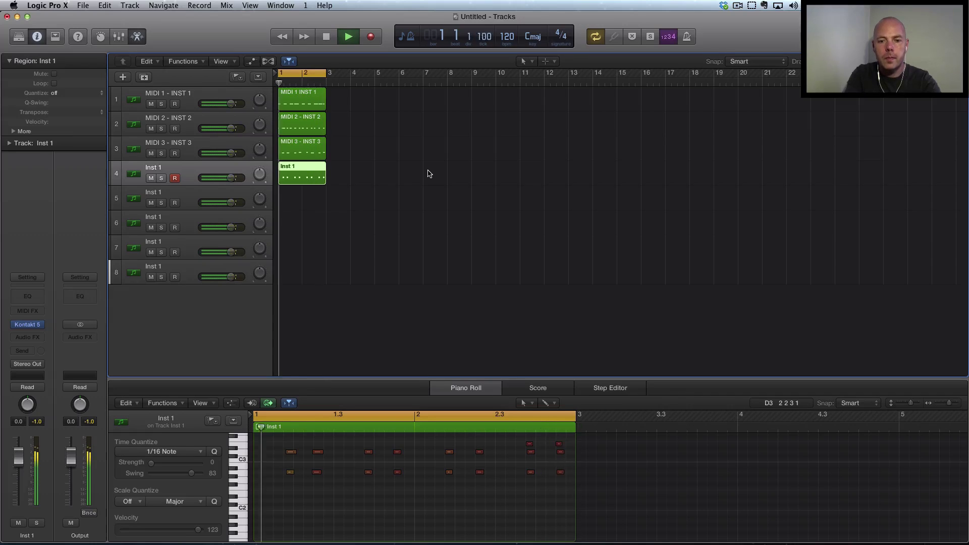
- Quantize all notes of the track 4 region to 1/16 Note
left_click(270, 454)
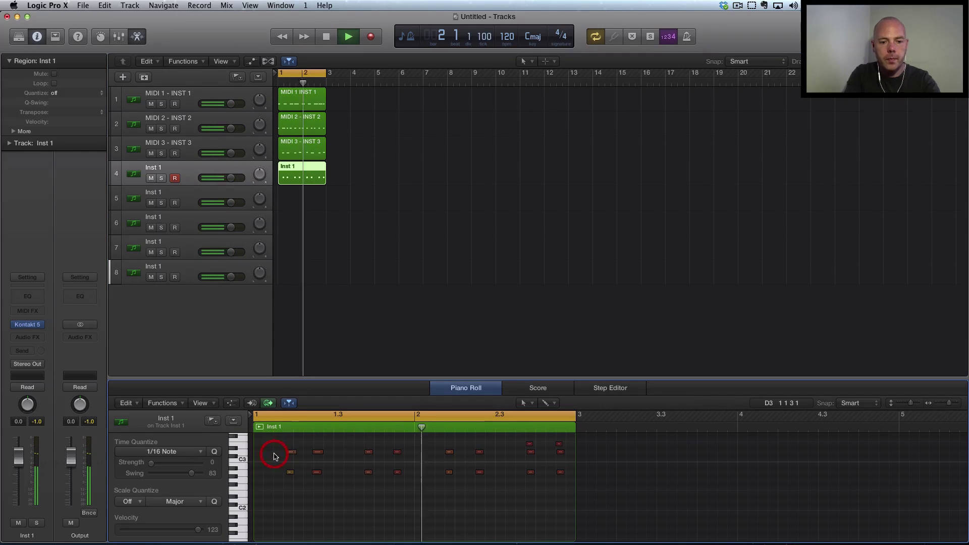
key("super+a")
left_click(214, 452)
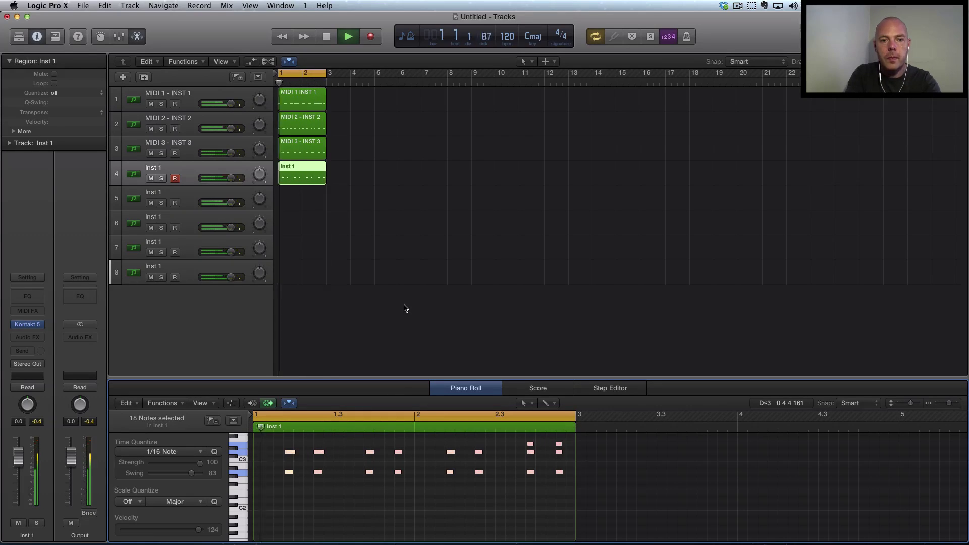
- Stop playback and rename both track 4 and its region MIDI 4 - INST 4
key("space")
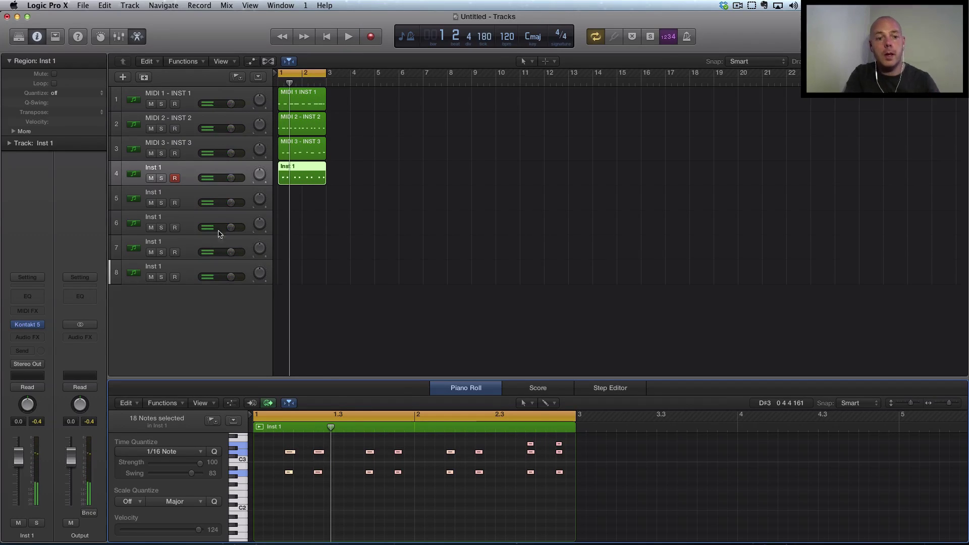
double_click(151, 167)
type("MIDI 4 - INST 4")
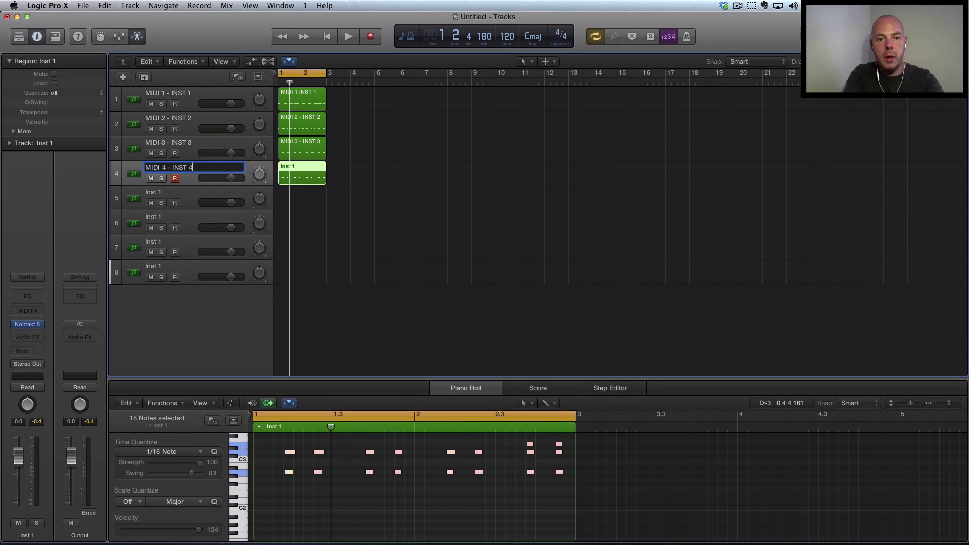
key("Return")
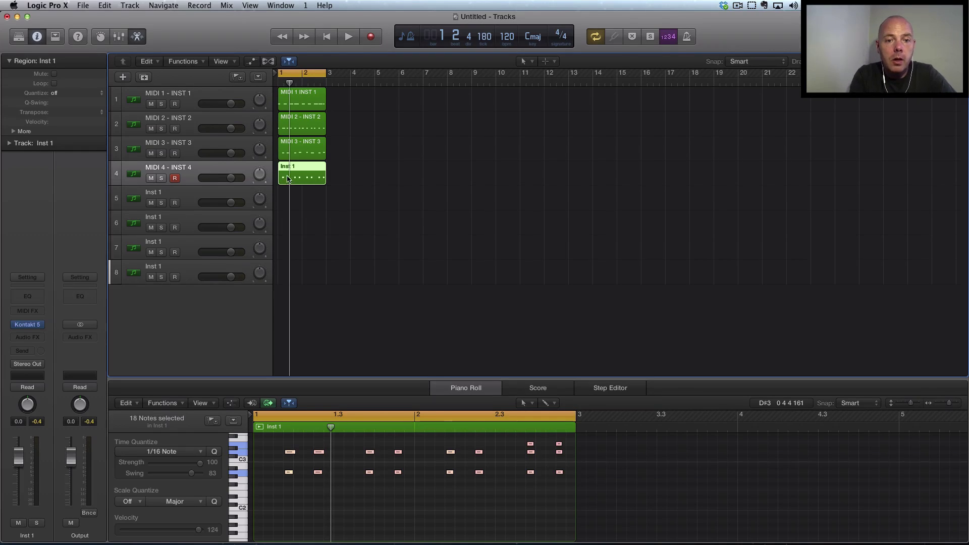
double_click(50, 61)
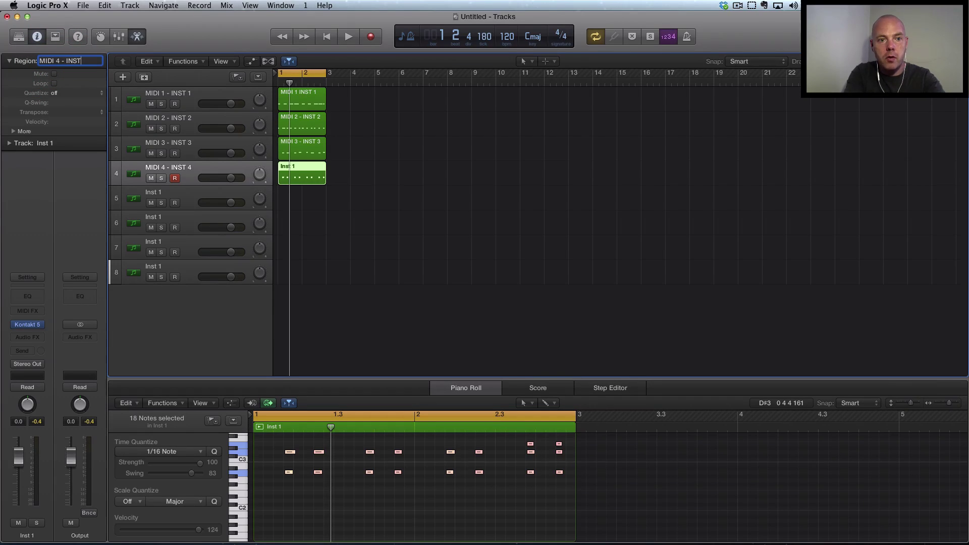
type("MIDI 4 - INST 4")
key("Return")
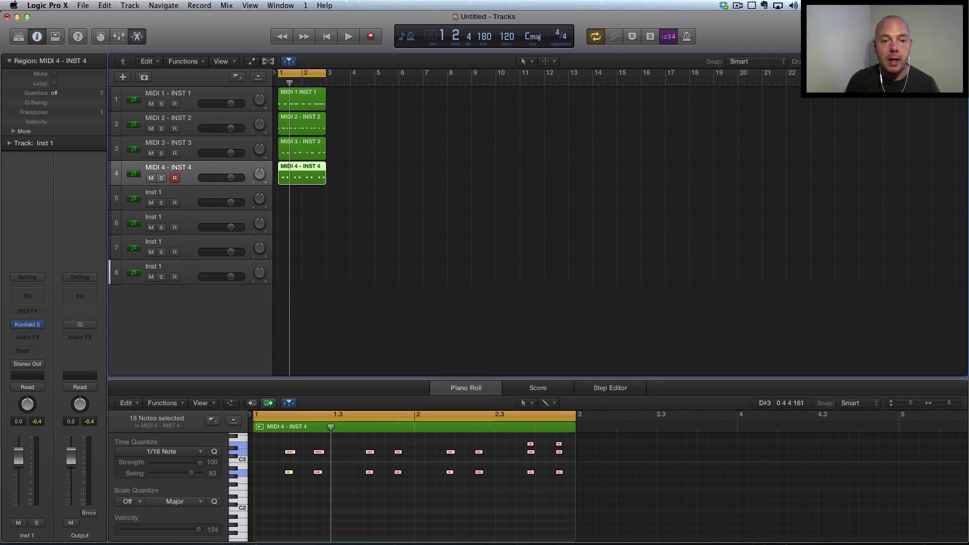
- Delete the four unused Inst 1 tracks, 5 to 8
left_click(169, 192)
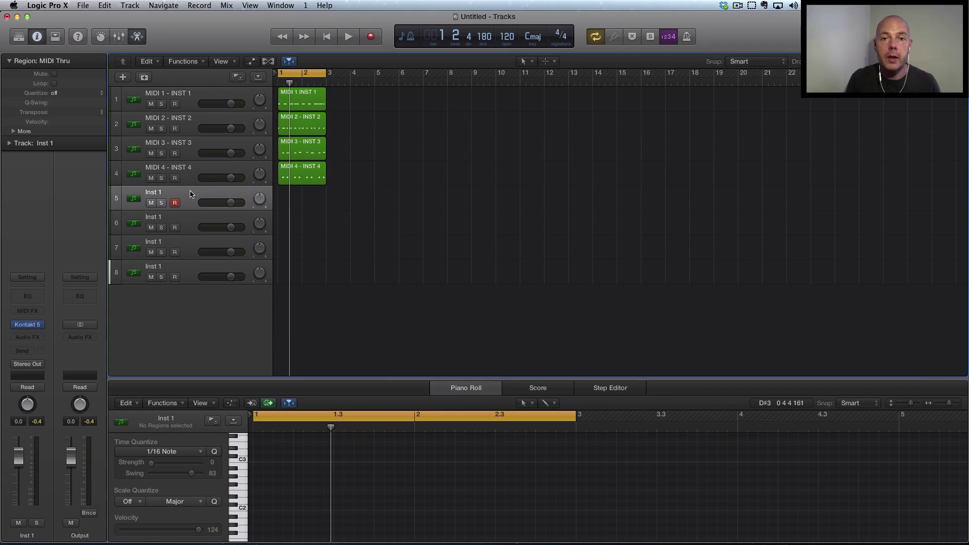
left_click(187, 271)
key("super+BackSpace")
key("super+BackSpace")
key("super+BackSpace")
key("super+BackSpace")
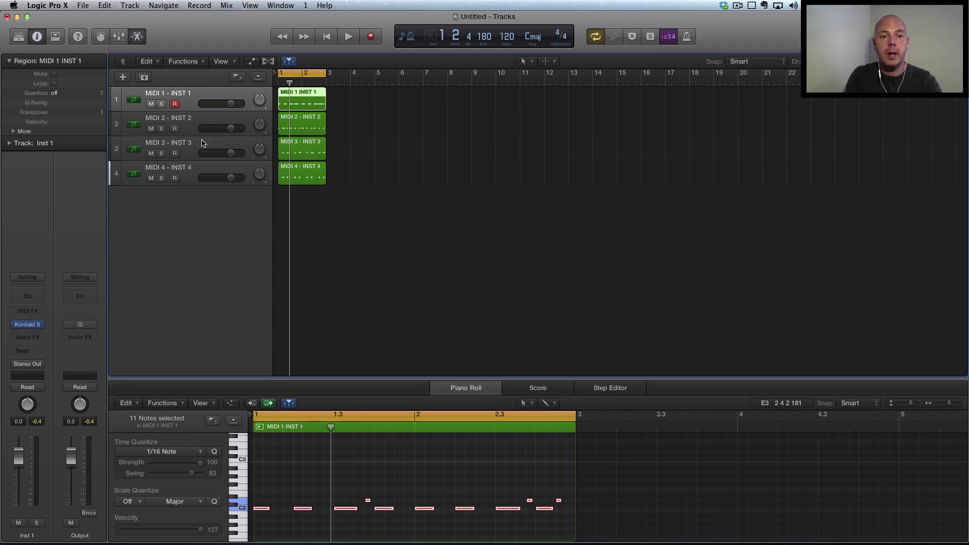
- Review the remaining MIDI tracks one by one and check the instruments loaded in the shared Kontakt 5 rack
left_click(185, 125)
left_click(192, 151)
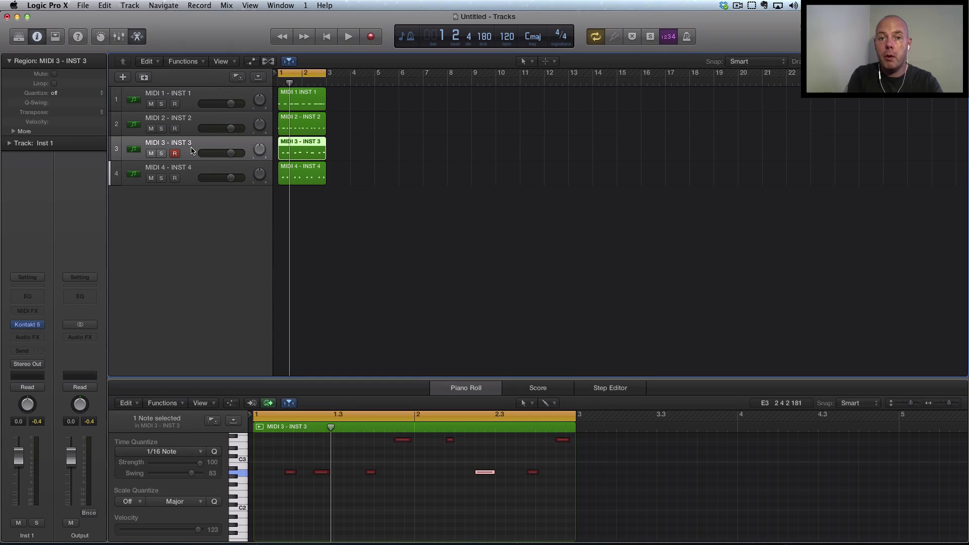
left_click(192, 170)
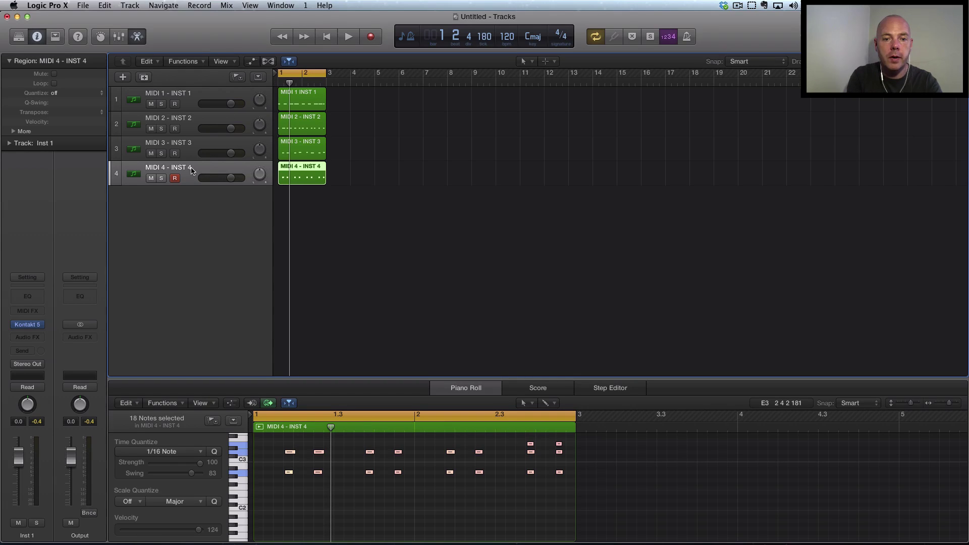
left_click(360, 193)
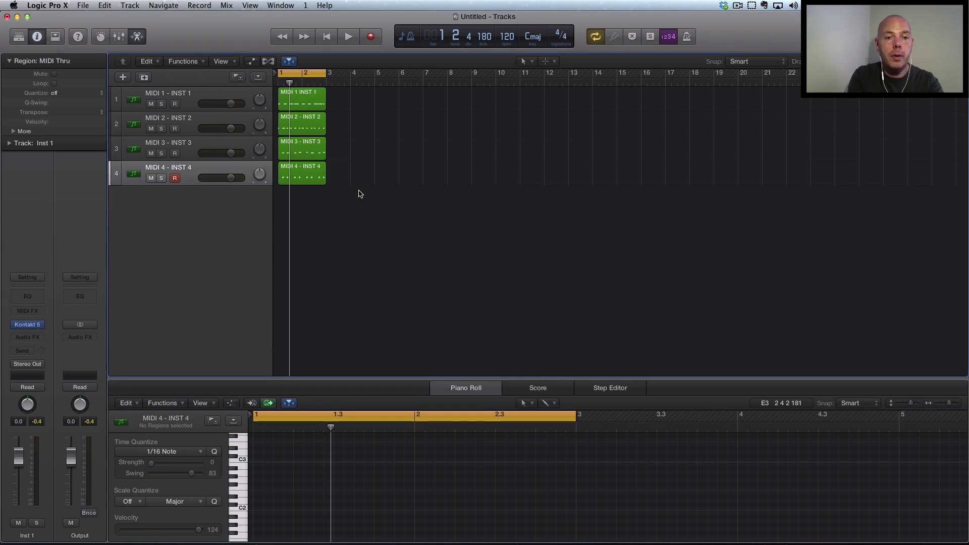
left_click(219, 93)
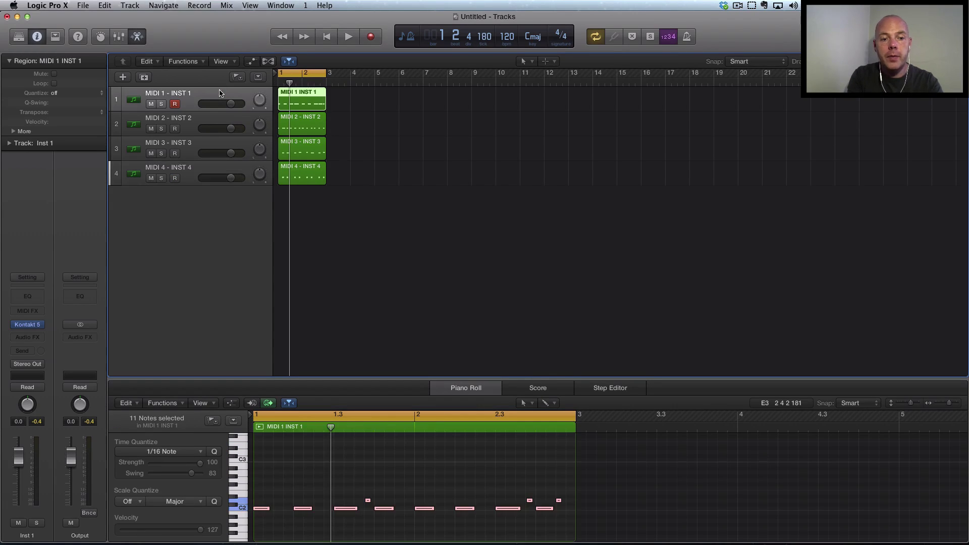
left_click(32, 328)
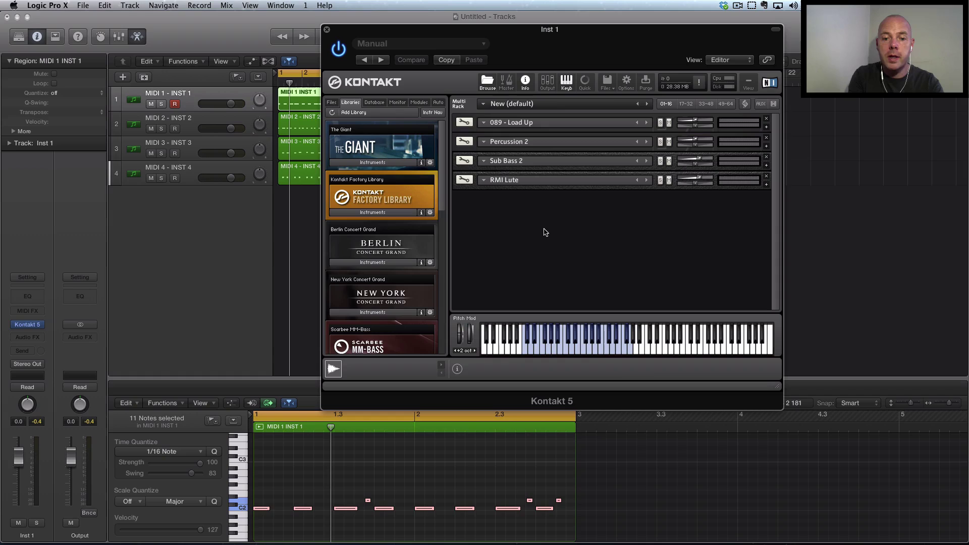
left_click(326, 29)
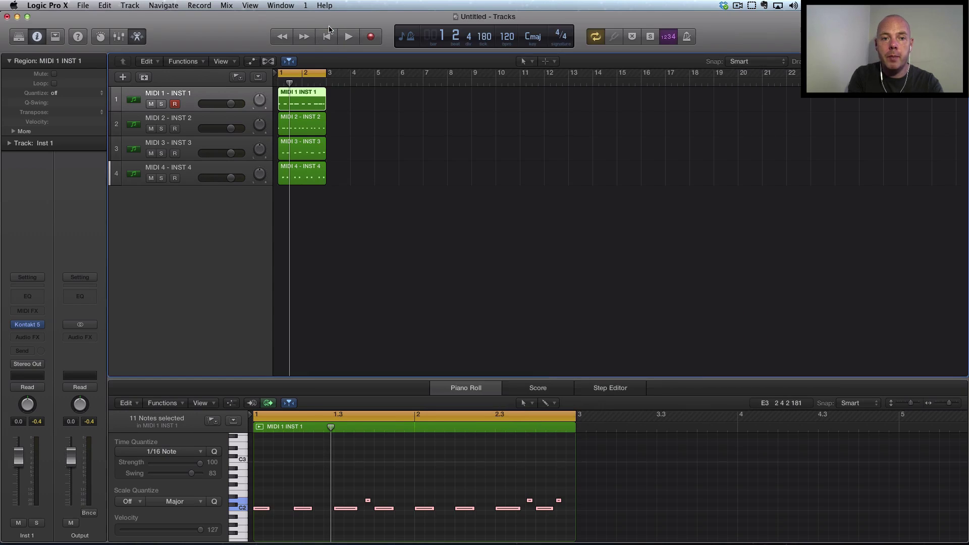
- Show the mixer and rename the Inst 1 channel strip KONTAKT ST 1
left_click(351, 211)
key("x")
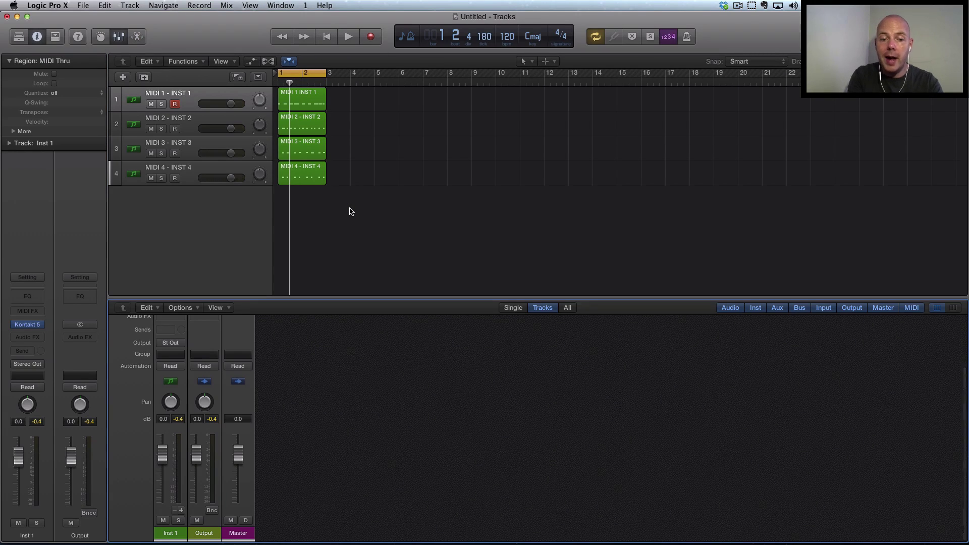
double_click(171, 534)
type("KONTA")
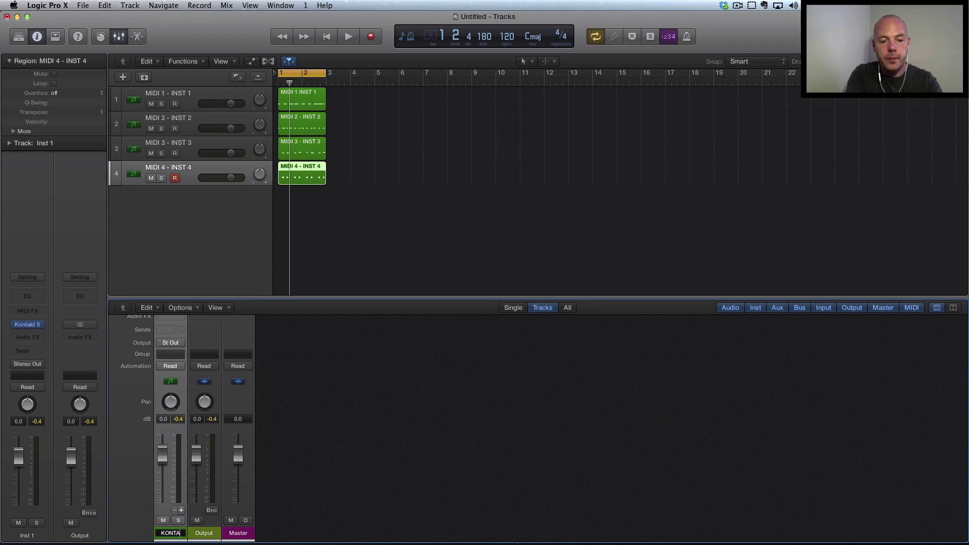
type("KT ST 1")
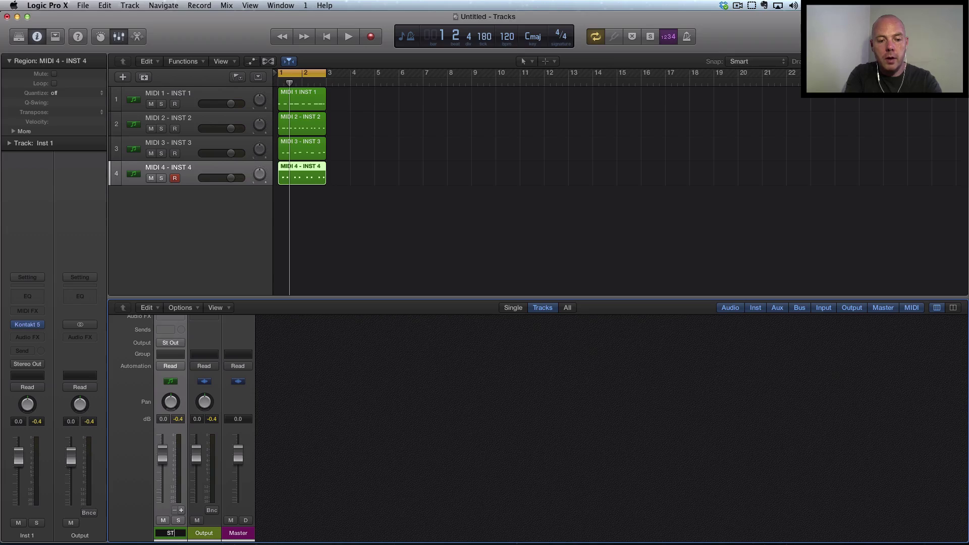
key("Return")
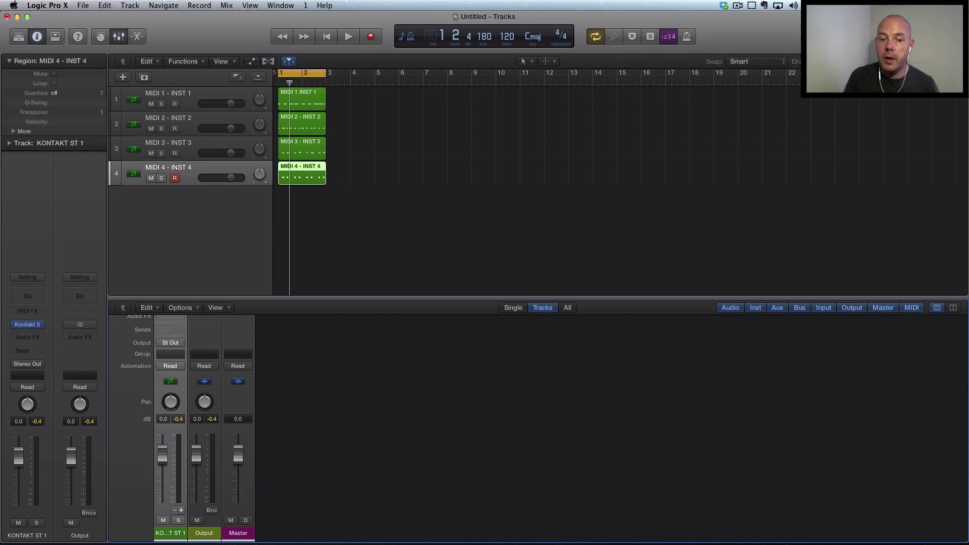
- Add three aux output channels to the Kontakt instrument's channel strip
left_click(181, 510)
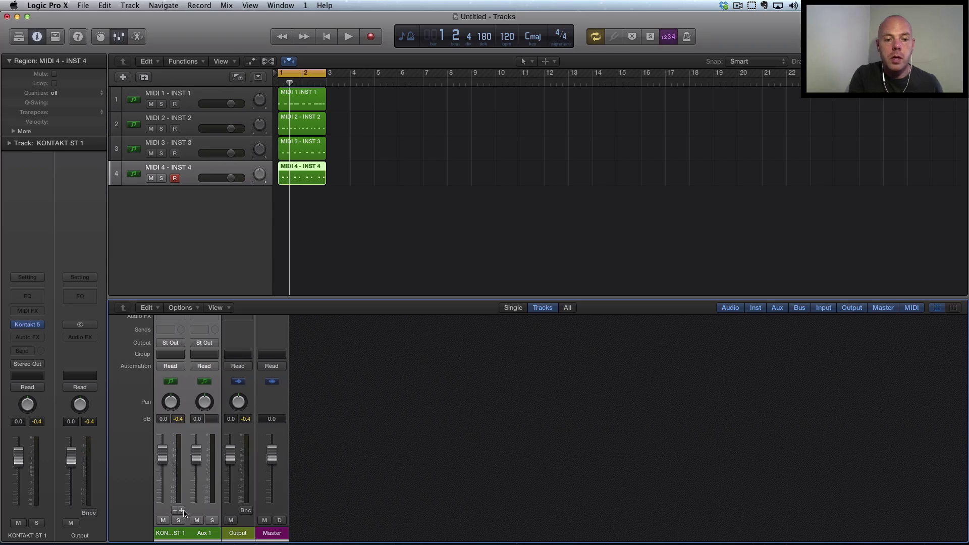
left_click(182, 511)
left_click(181, 511)
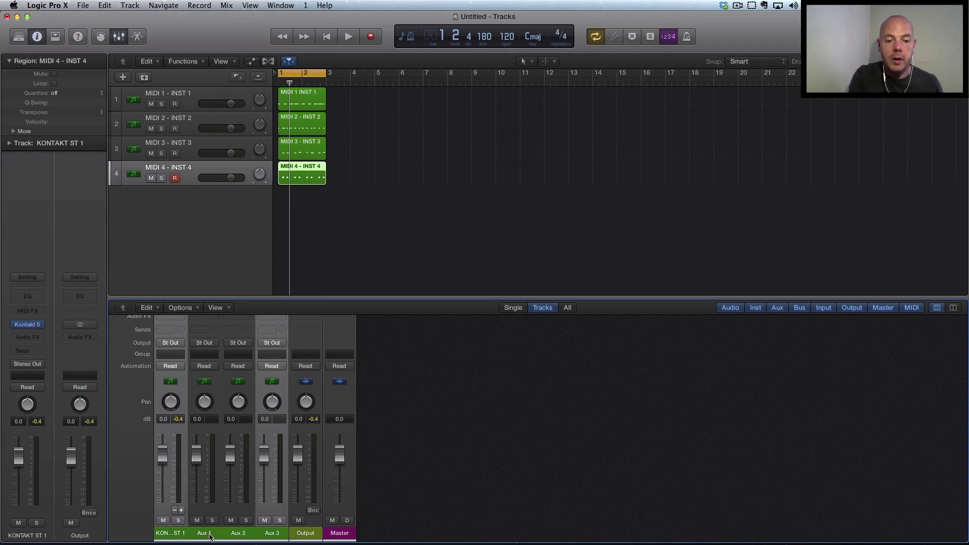
- Rename the Kontakt channel strip K ST1 and the Aux 1 strip K ST 2
double_click(174, 535)
type("K")
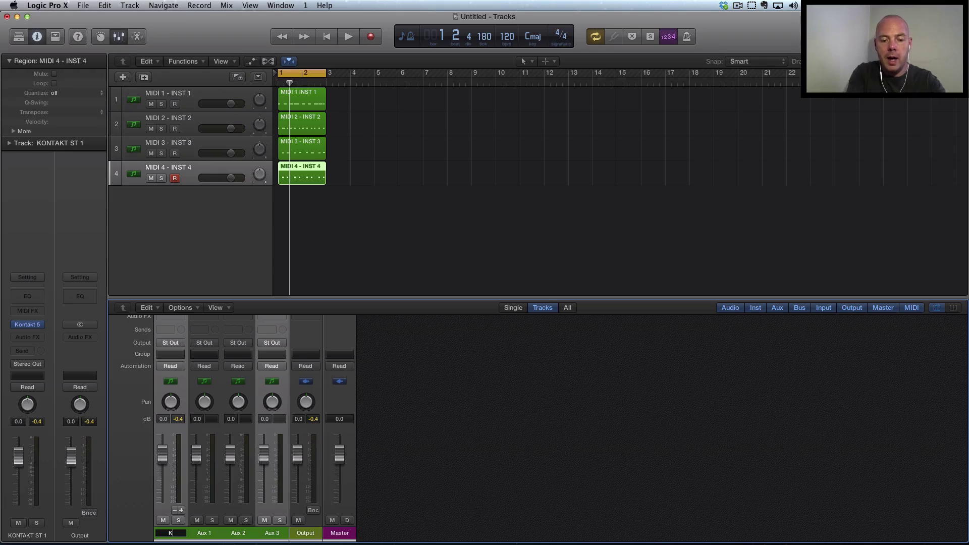
type(" ST1")
key("Return")
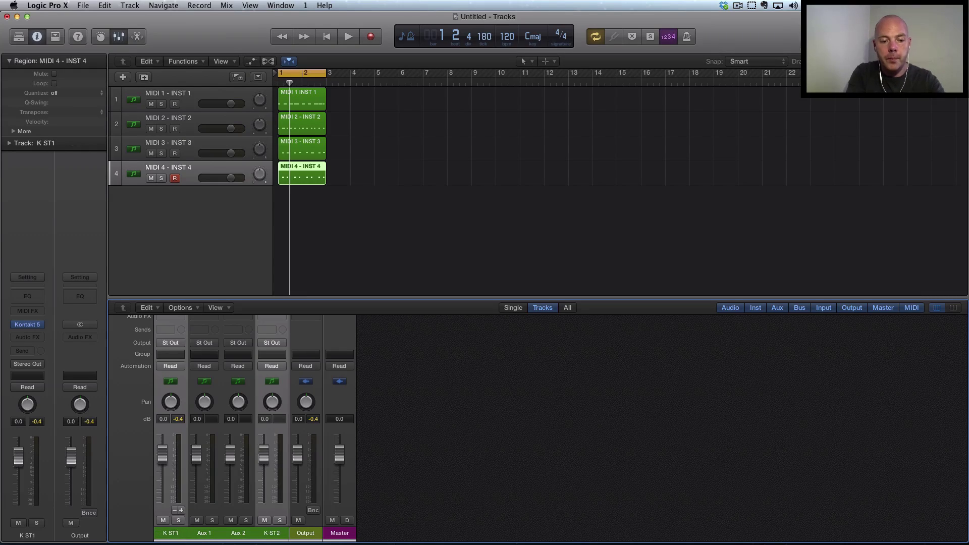
double_click(205, 533)
type("K ST 2")
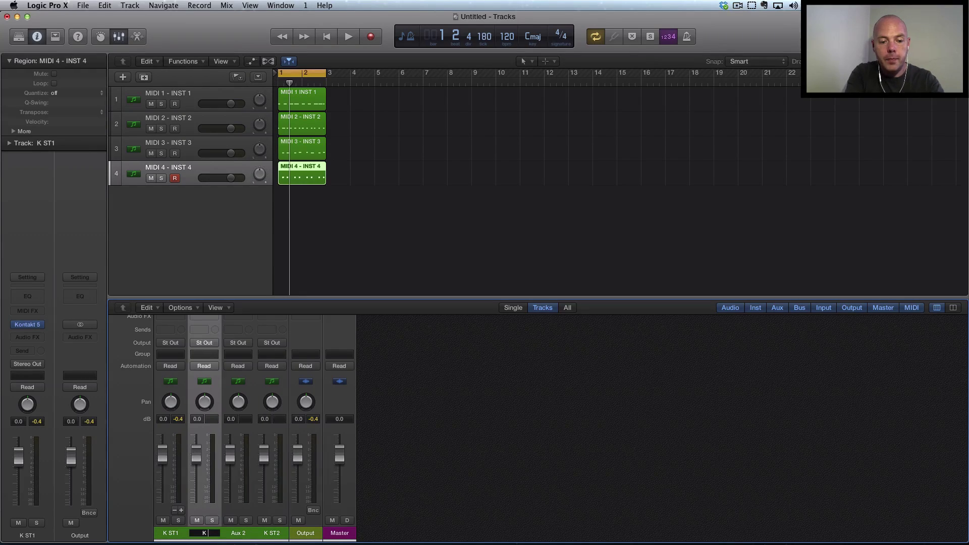
key("Return")
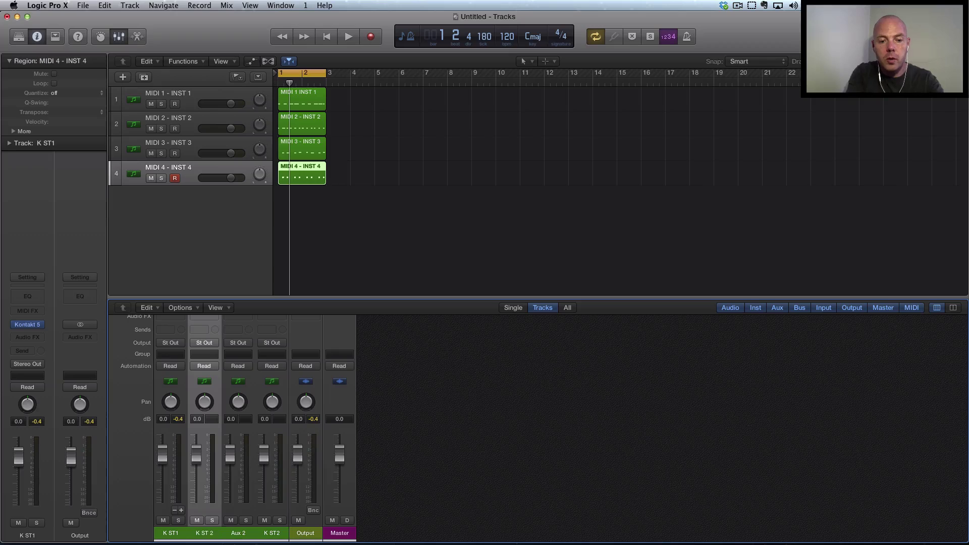
- Rename the Aux 2 strip K ST 3 and the third aux strip K ST4
double_click(239, 533)
type("K ST 3")
key("Return")
double_click(279, 531)
type("K ST")
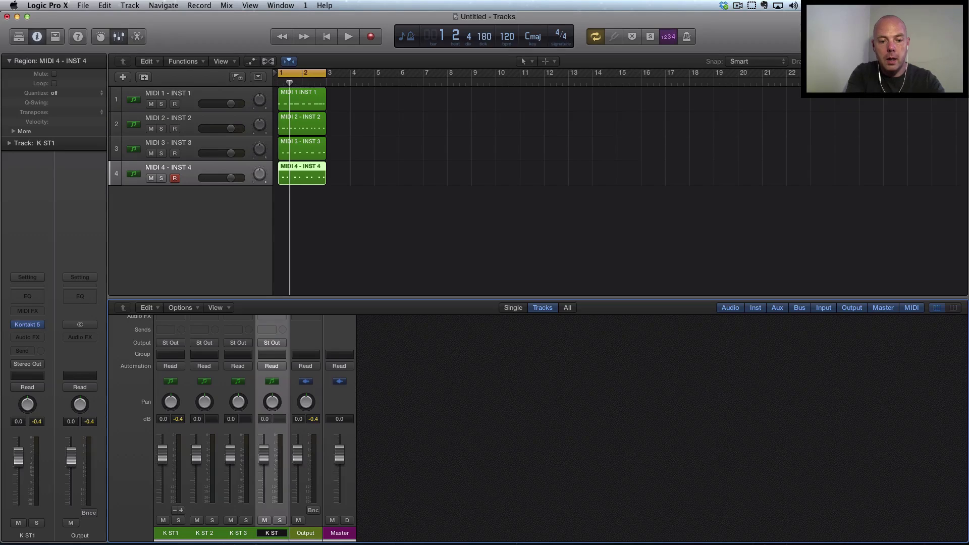
type("4")
key("Return")
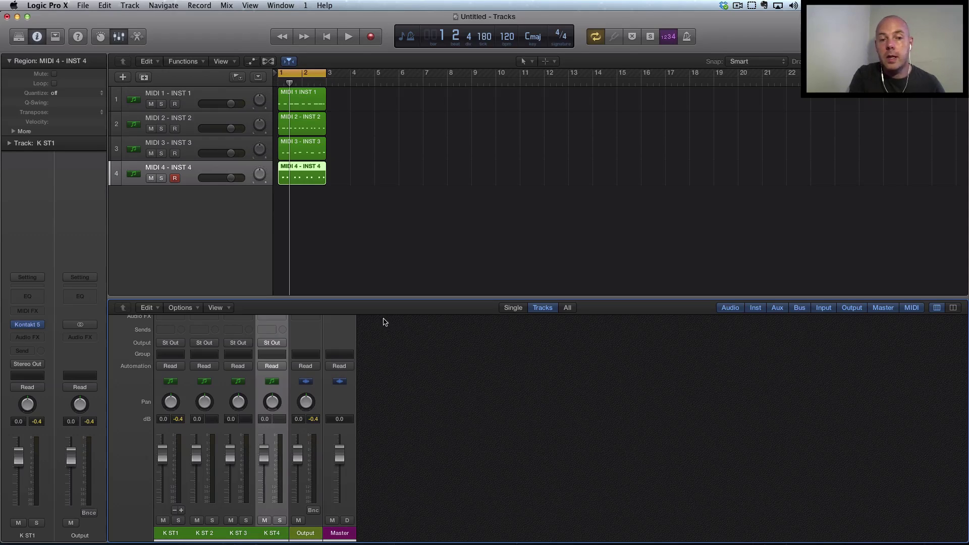
- Open Kontakt from track 1, expand 089 - Load Up for editing and check the output options it offers
left_click(188, 105)
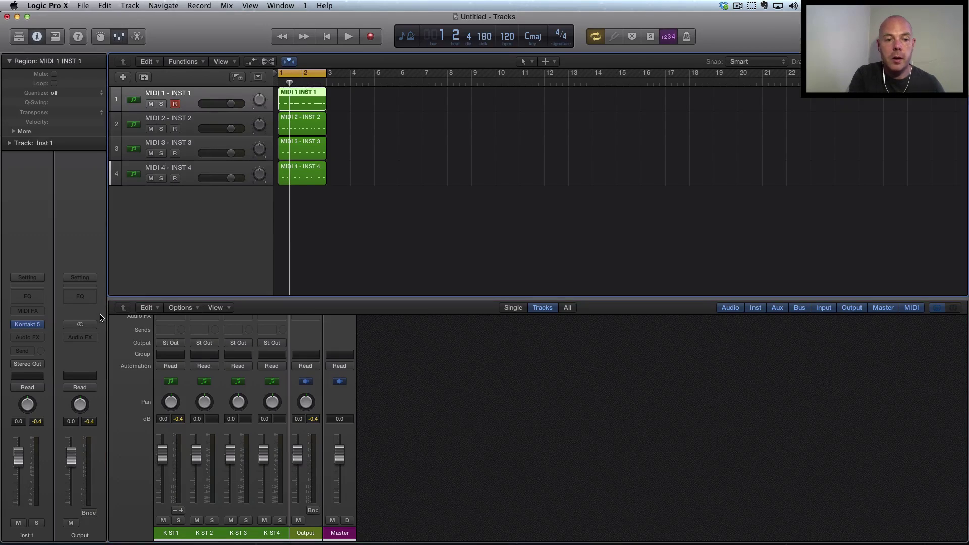
left_click(28, 324)
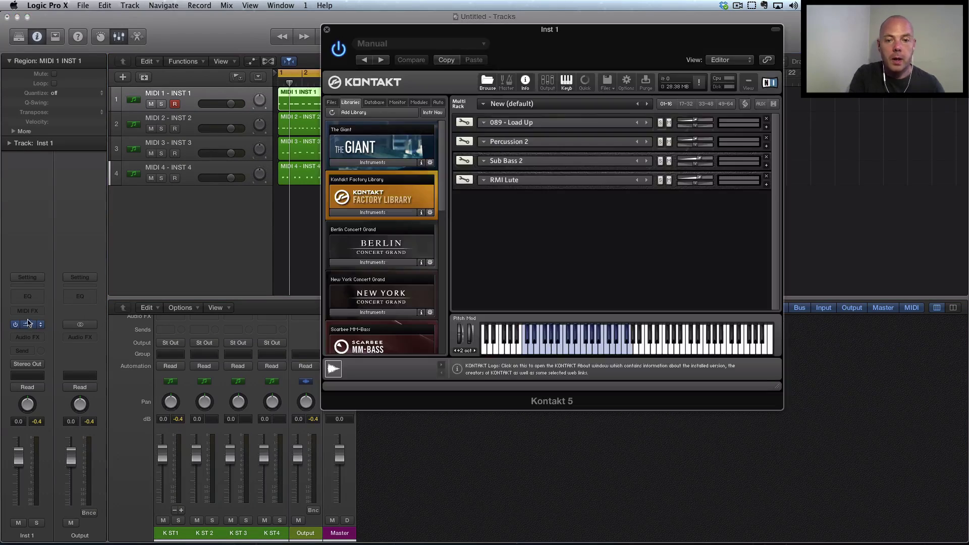
left_click(466, 122)
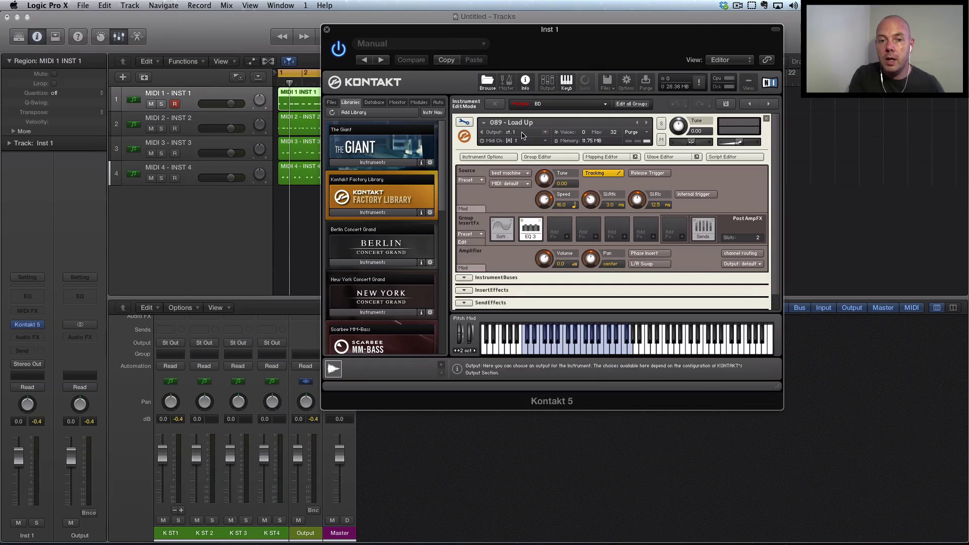
left_click(546, 133)
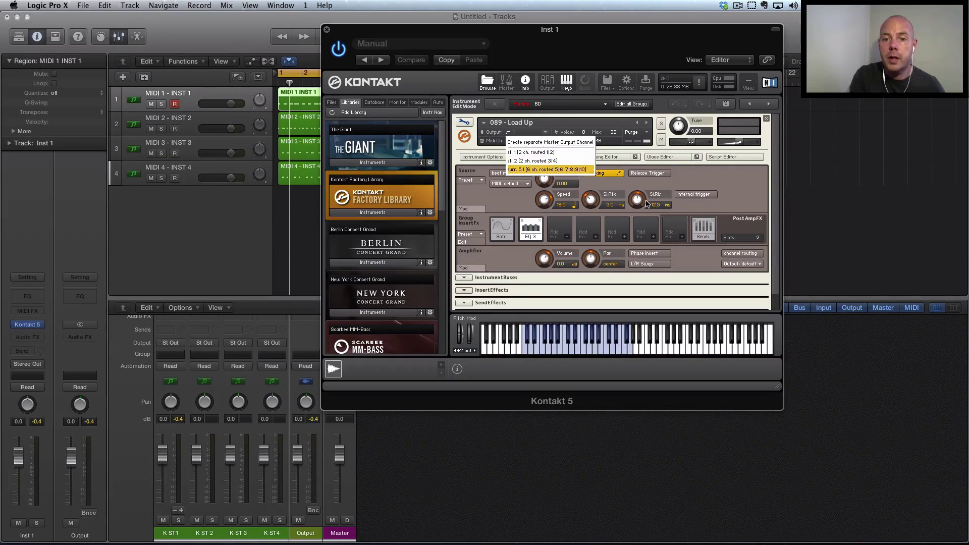
left_click(712, 180)
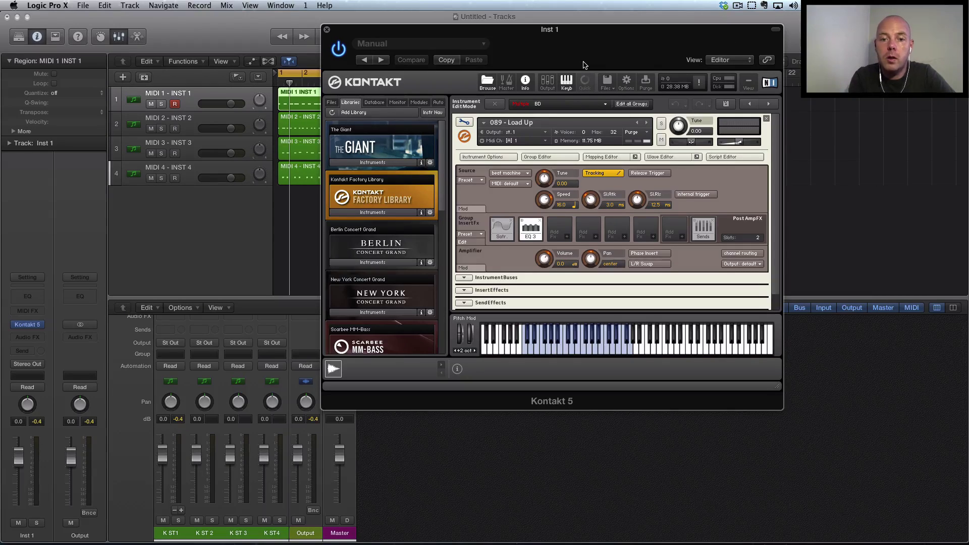
- Show Kontakt's outputs, clear the output section and create one individual channel for each loaded instrument, and start playback
left_click(547, 82)
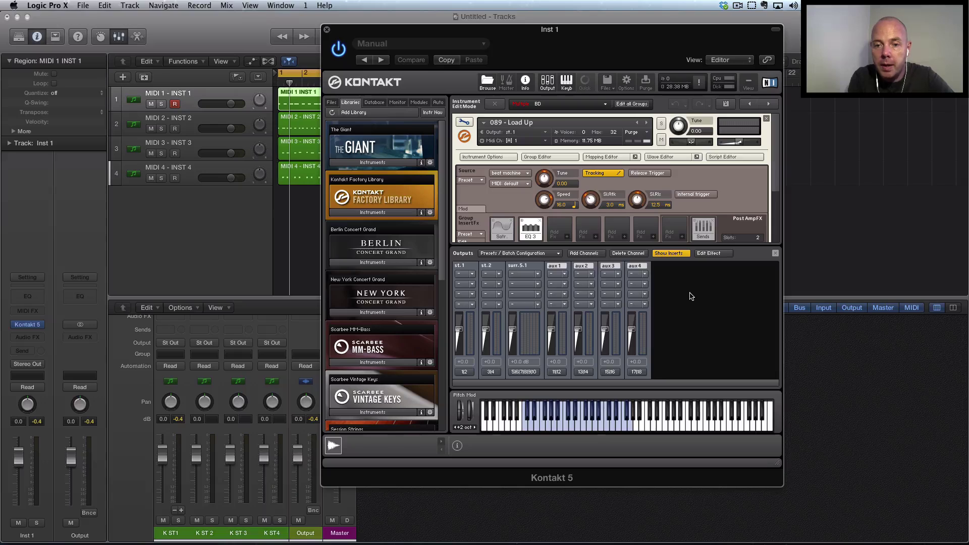
left_click(550, 254)
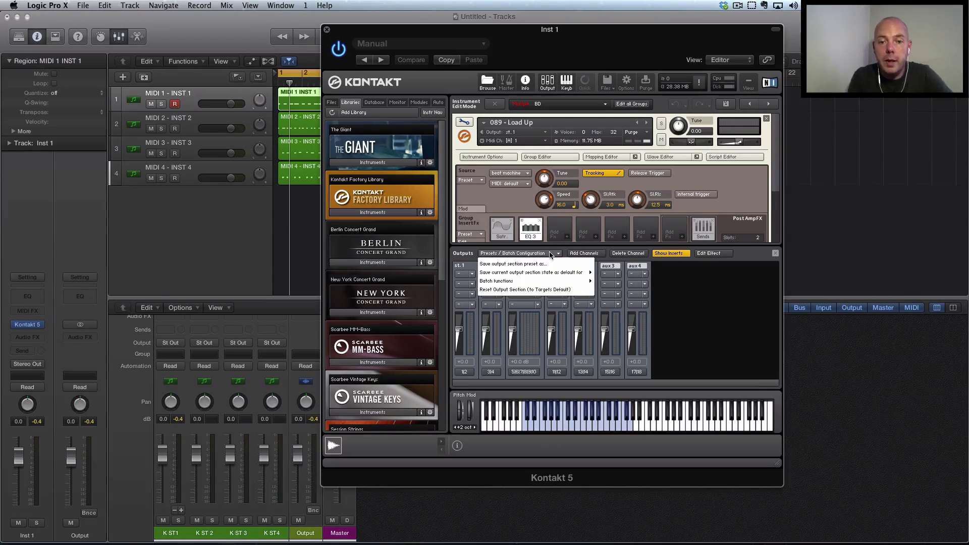
mouse_move(569, 273)
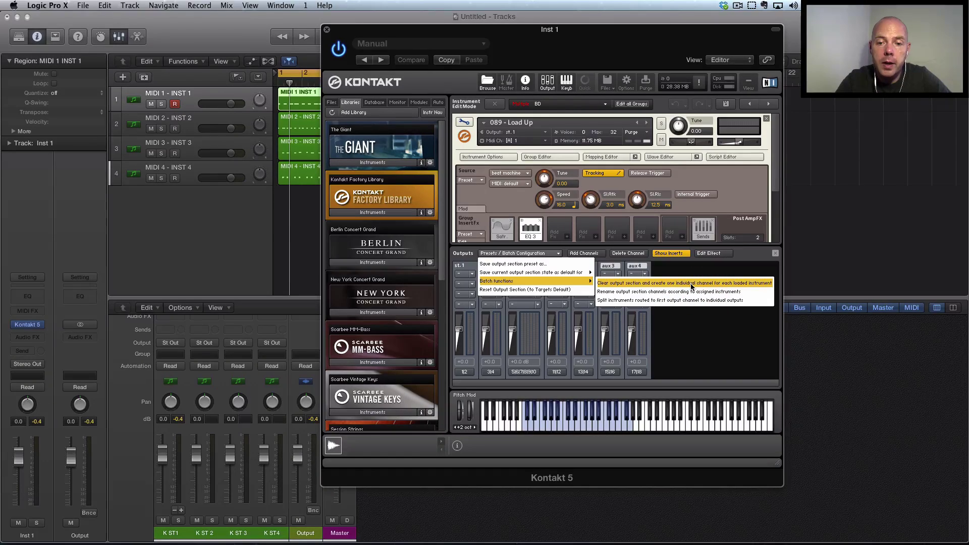
left_click(692, 285)
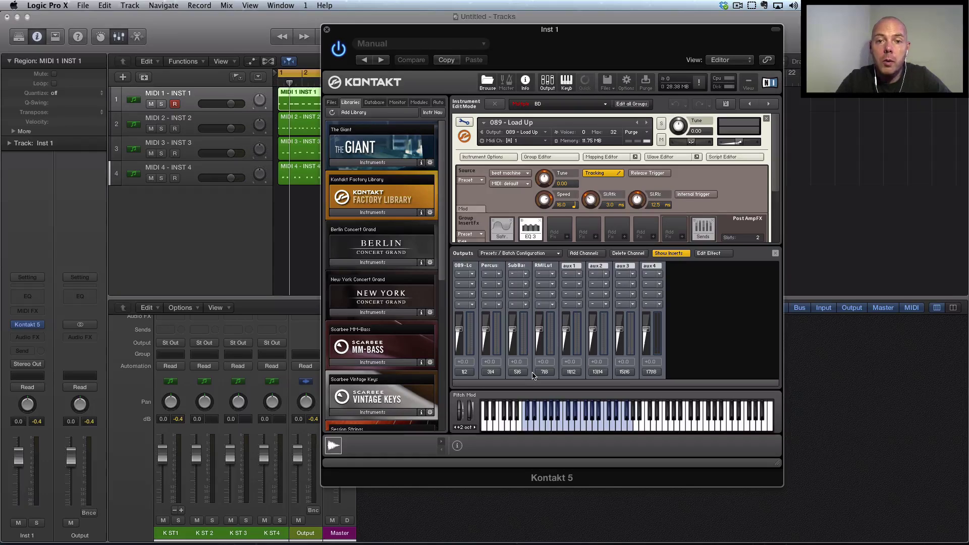
key("space")
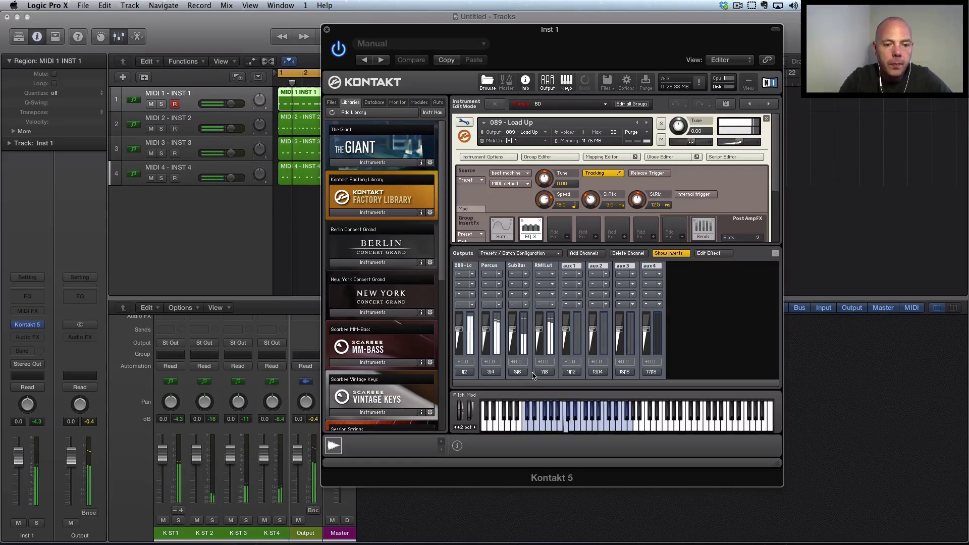
- Stop playback, close Kontakt, and replay the loop while soloing K ST1, K ST 2, K ST 3 and K ST4 one at a time
key("space")
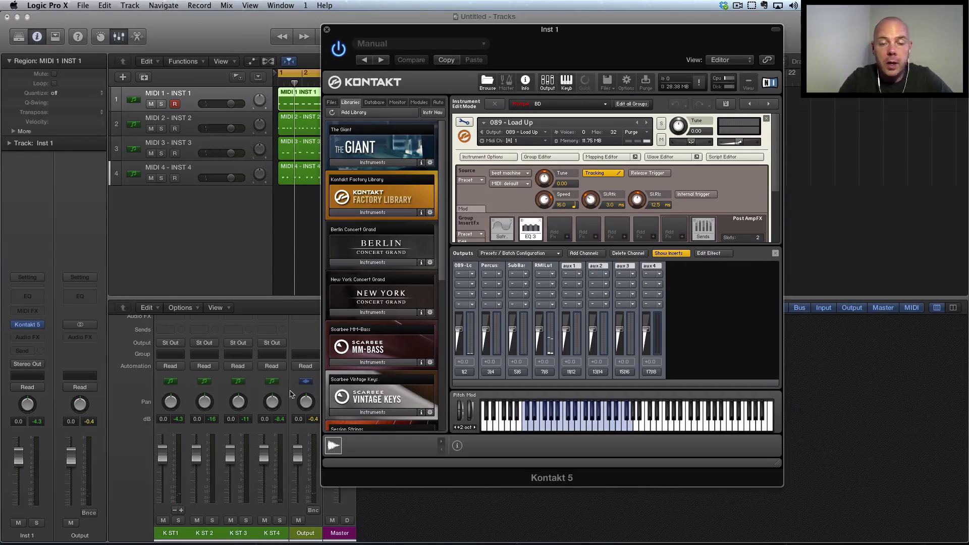
left_click(326, 29)
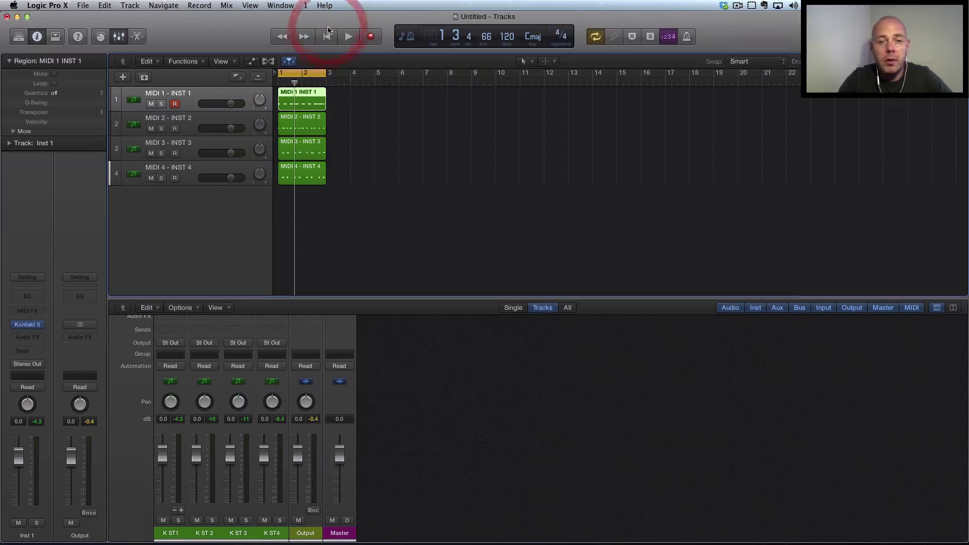
left_click(179, 521)
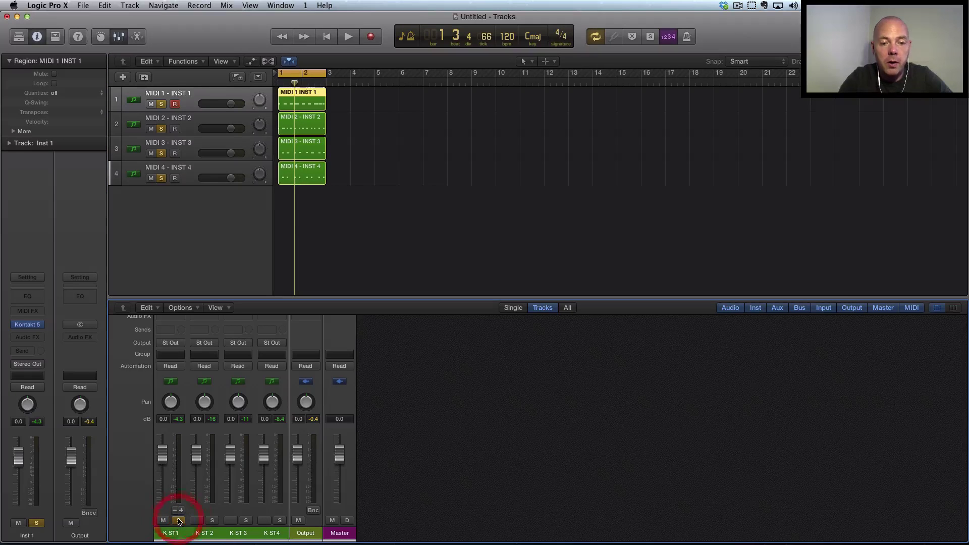
key("space")
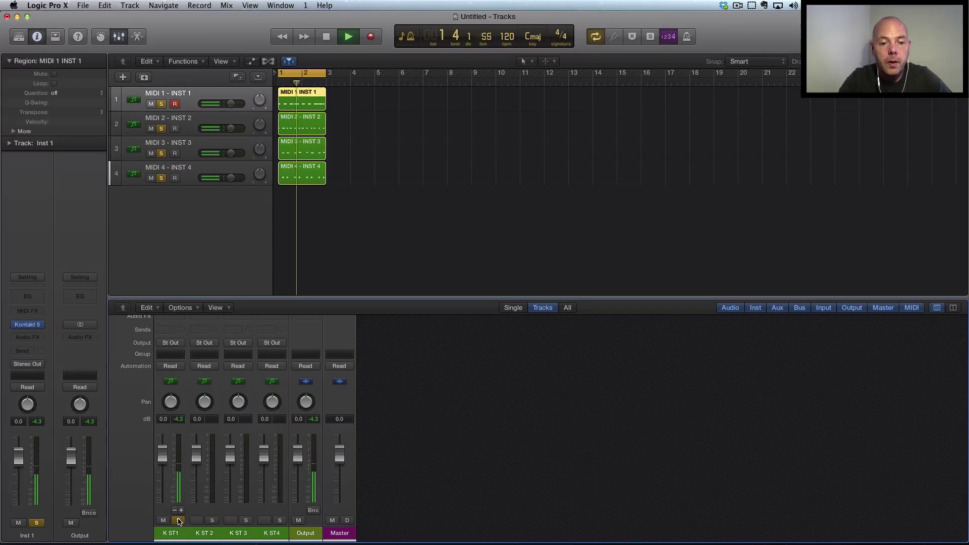
left_click(179, 520)
left_click(212, 521)
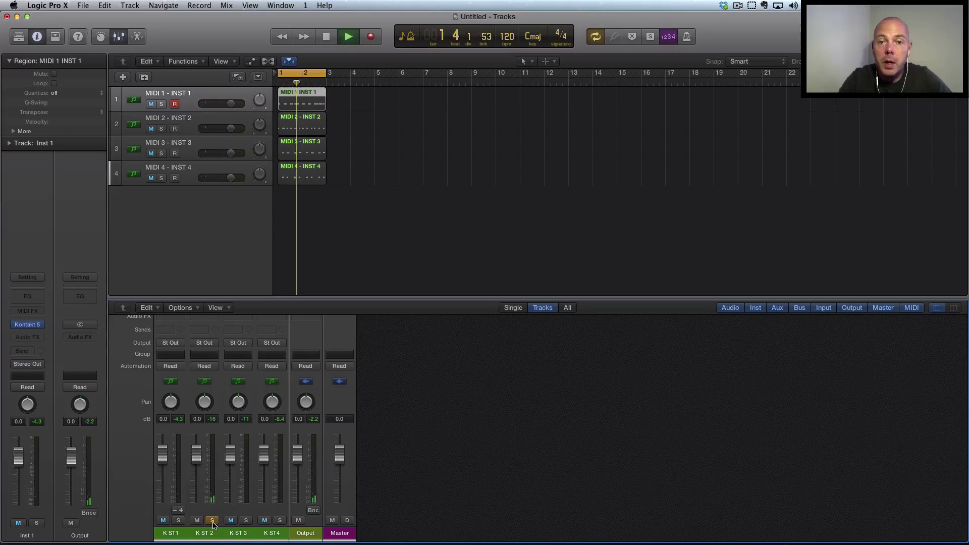
left_click(212, 520)
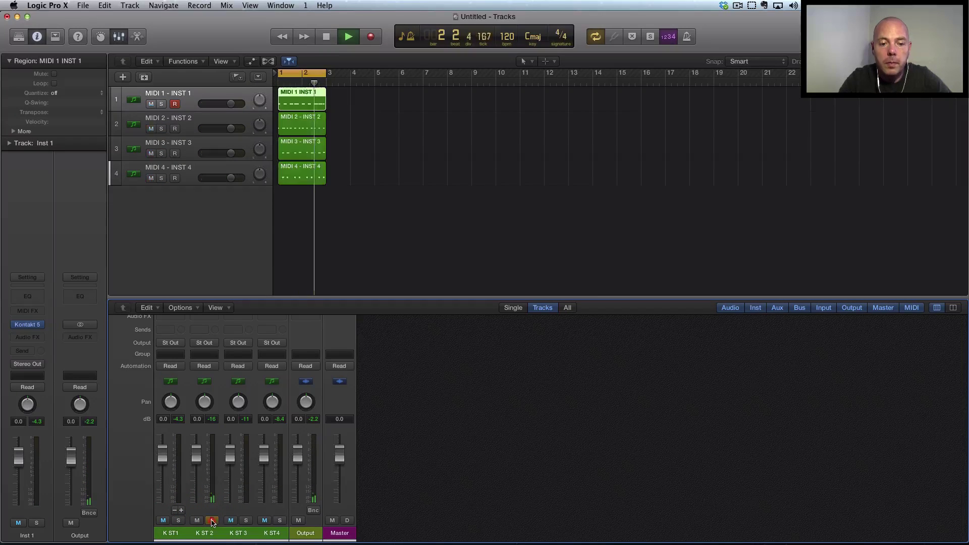
left_click(246, 521)
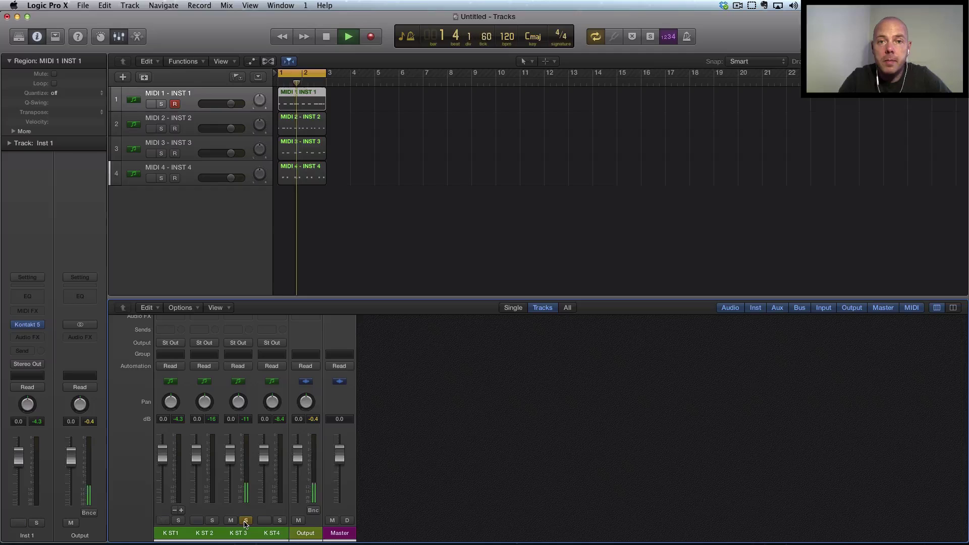
left_click(245, 521)
left_click(279, 520)
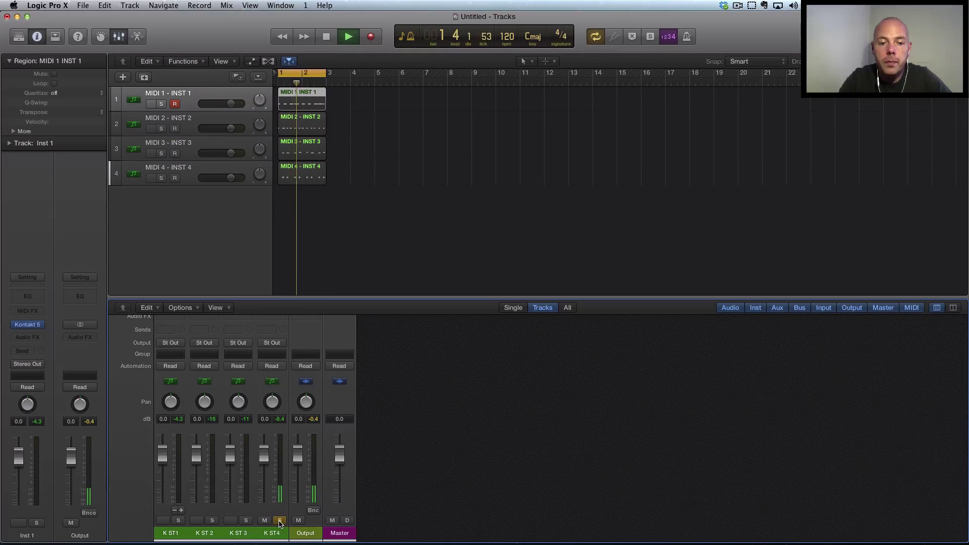
left_click(279, 520)
key("space")
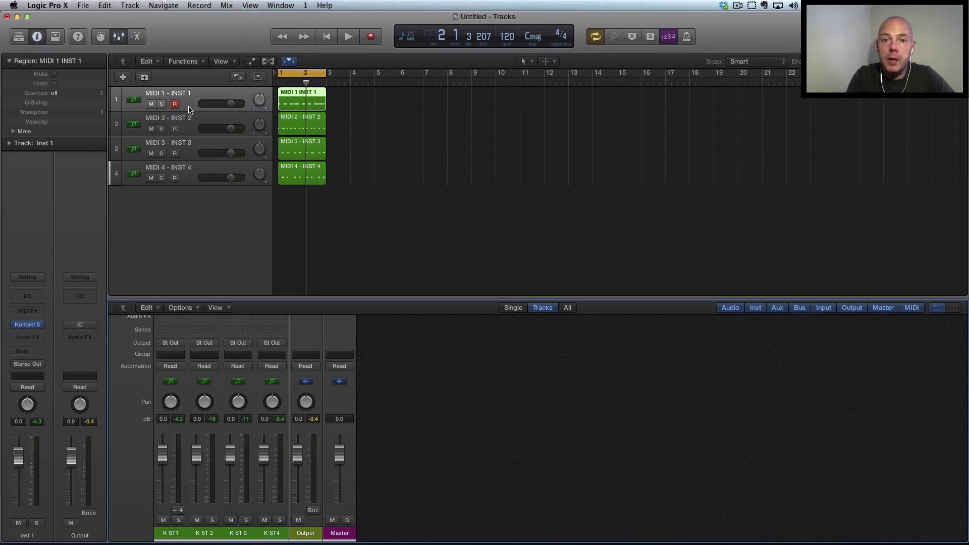
- Go through MIDI tracks 2 to 4 and mixer strips K ST 2, K ST 3 and K ST4, selecting each in turn
left_click(188, 124)
left_click(190, 151)
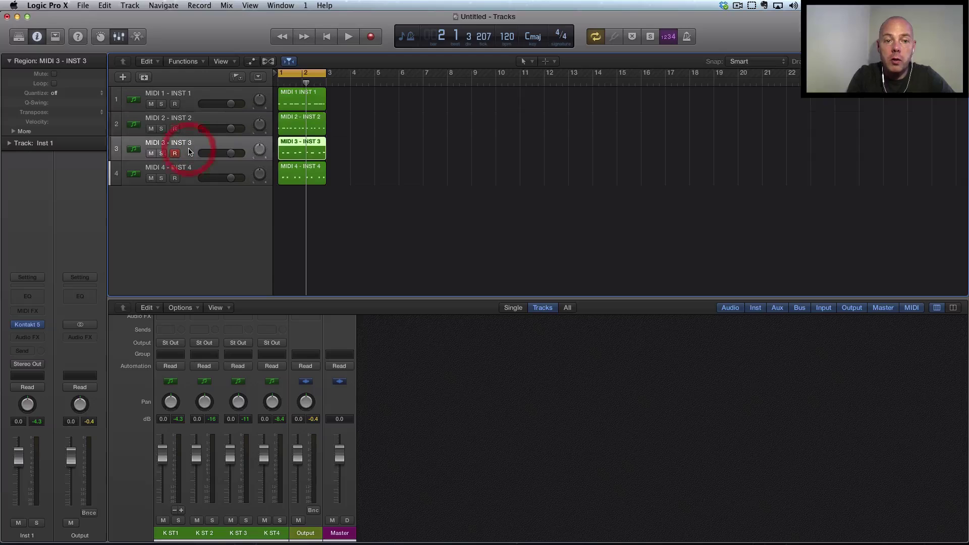
left_click(191, 170)
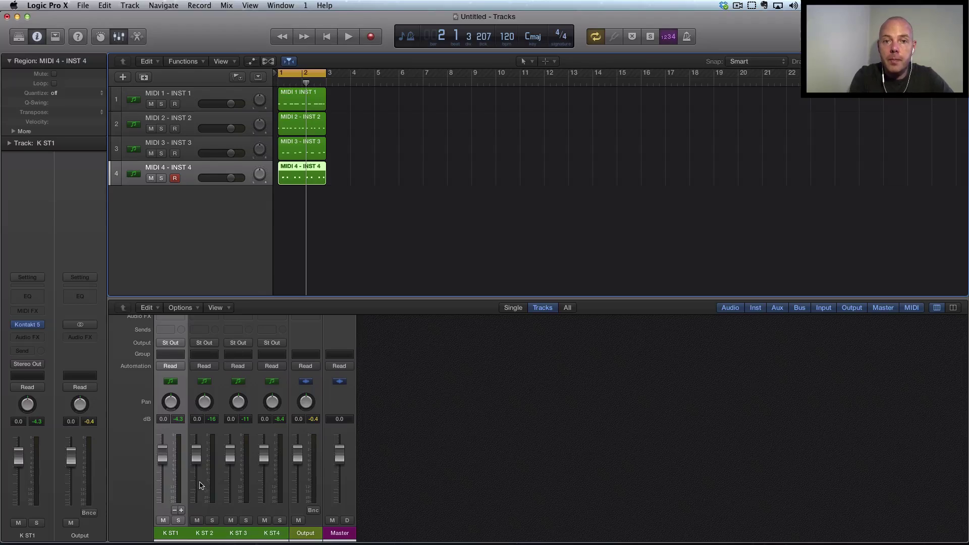
left_click(213, 535)
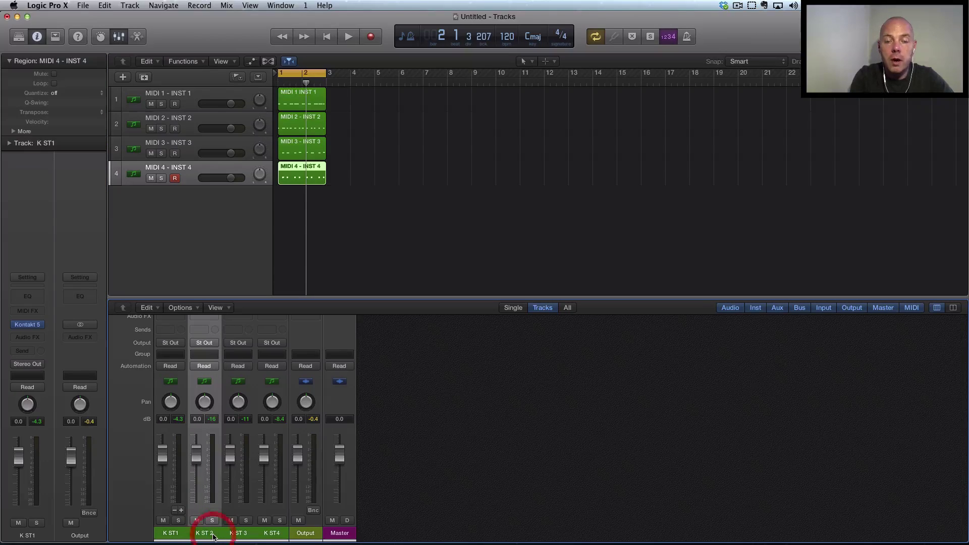
left_click(245, 534)
left_click(271, 534)
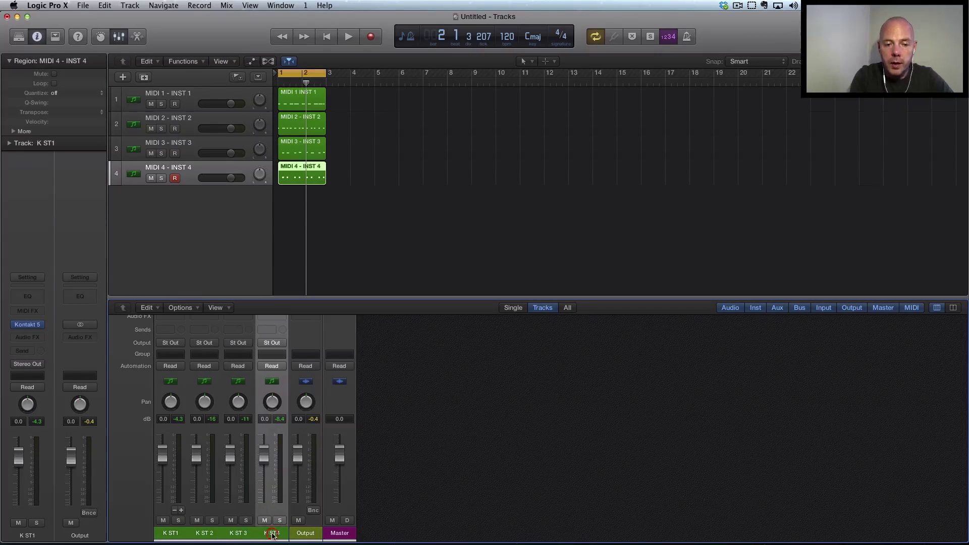
- Reopen Kontakt, hide its output section and check which outputs 089 - Load Up can use, then return to the multi rack
left_click(27, 325)
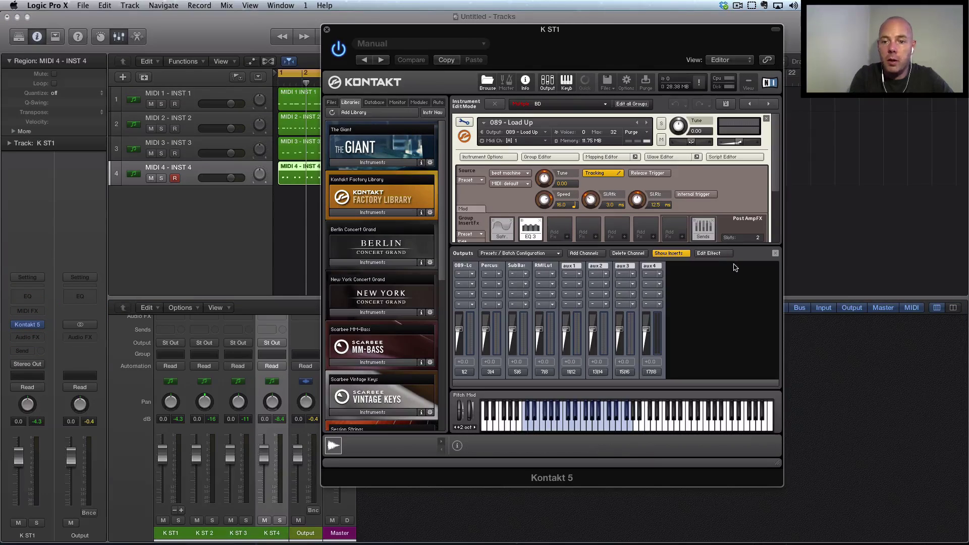
left_click(776, 253)
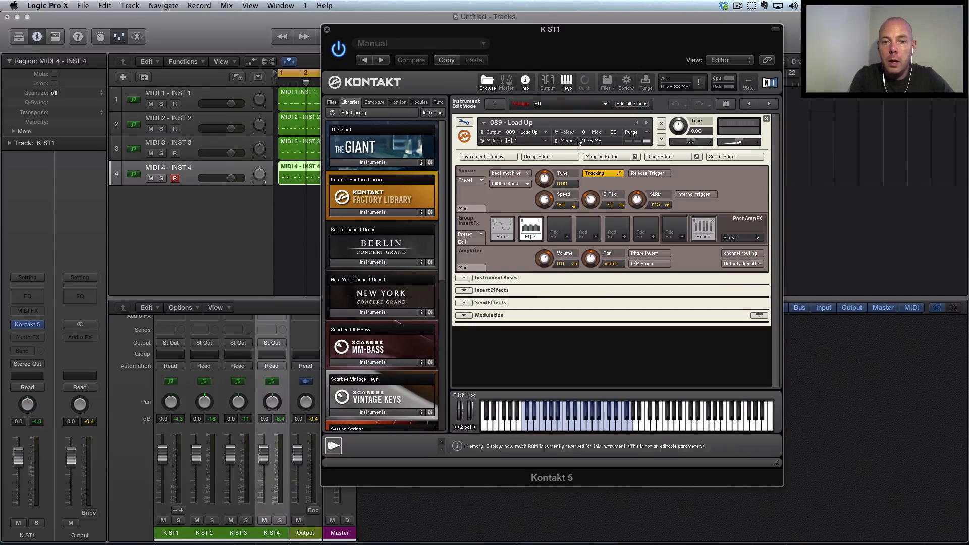
left_click(545, 132)
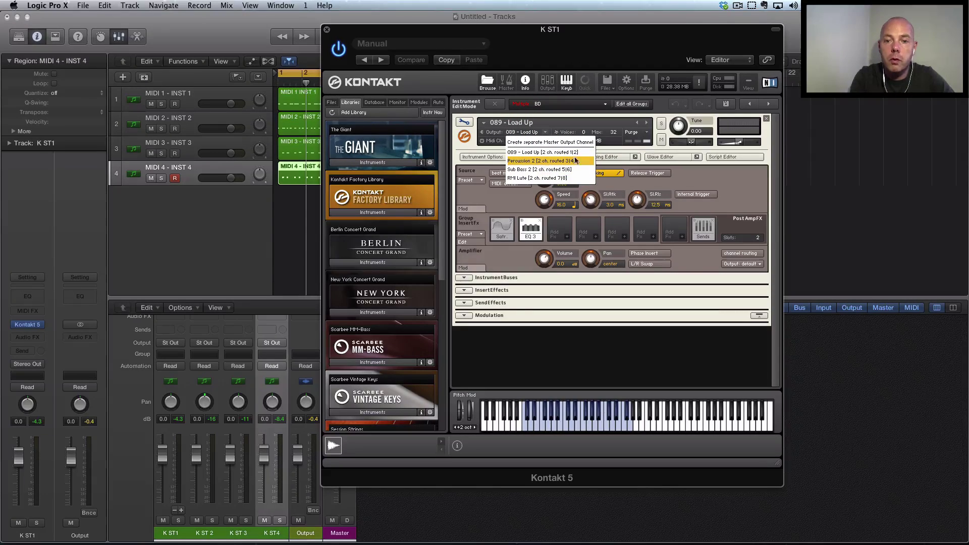
left_click(654, 119)
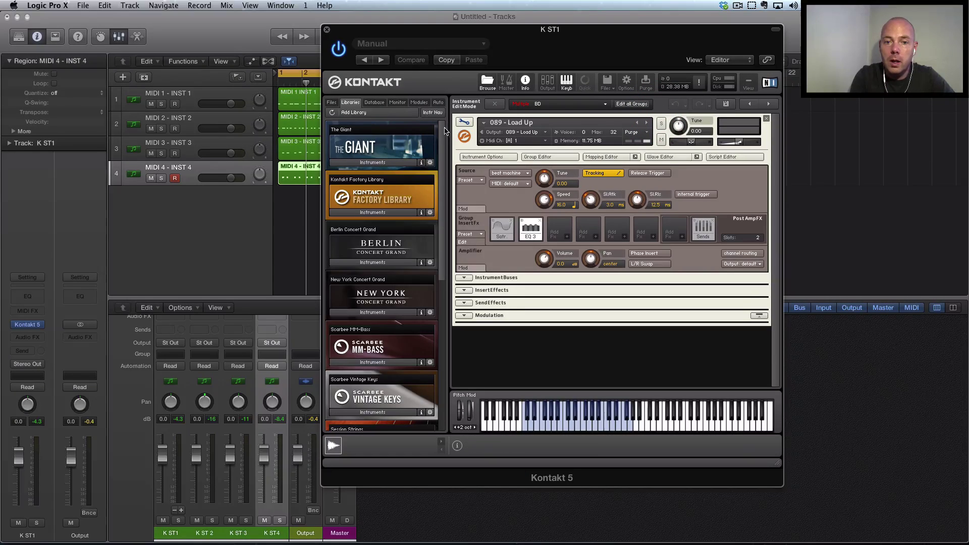
left_click(461, 128)
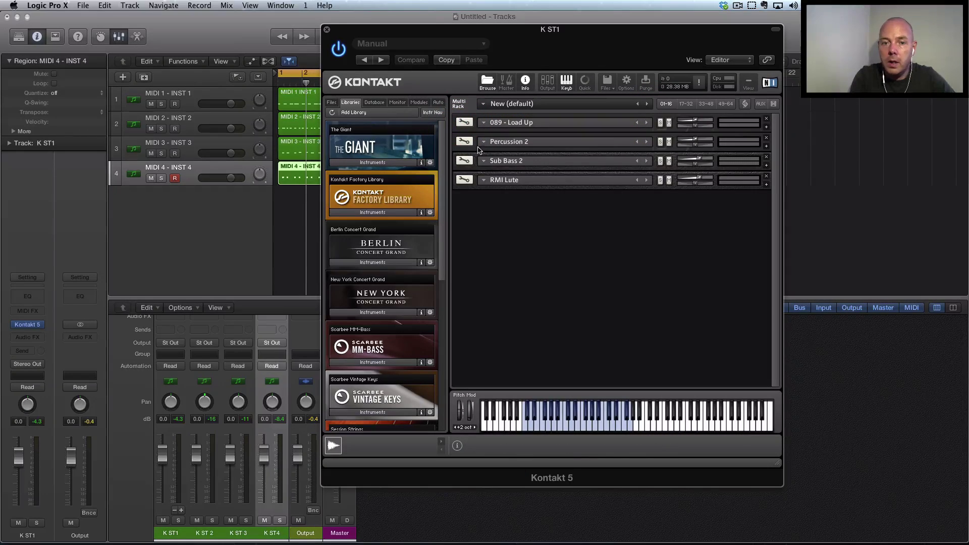
- Expand Percussion 2 for editing, check its available output assignments and return to the multi rack
left_click(467, 141)
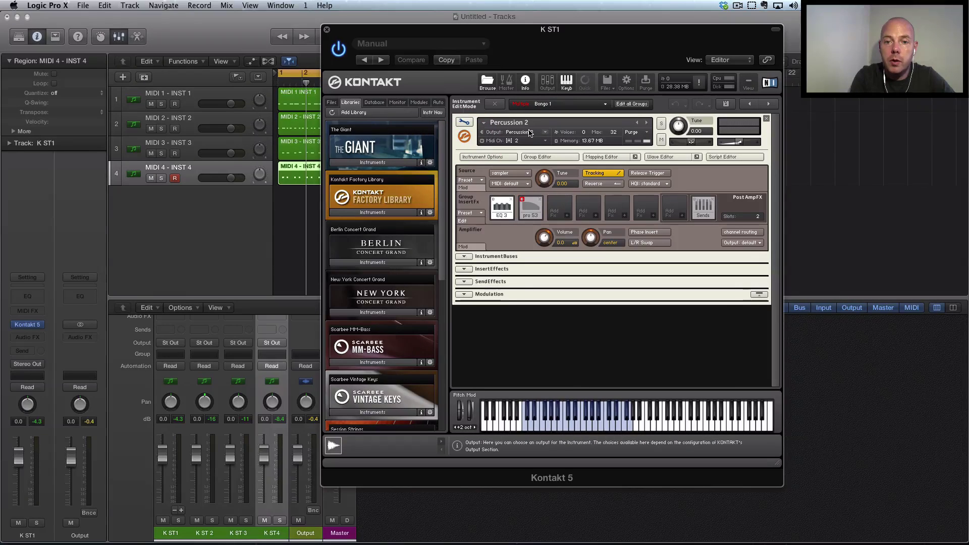
left_click(545, 133)
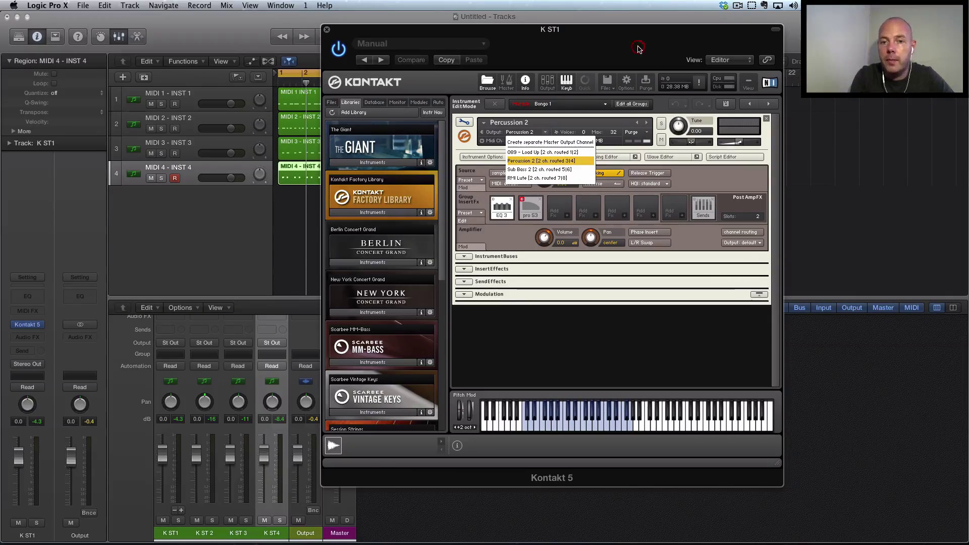
key("Up")
left_click(465, 121)
- Expand Sub Bass 2 for editing and look at Kontakt's interface options
left_click(468, 158)
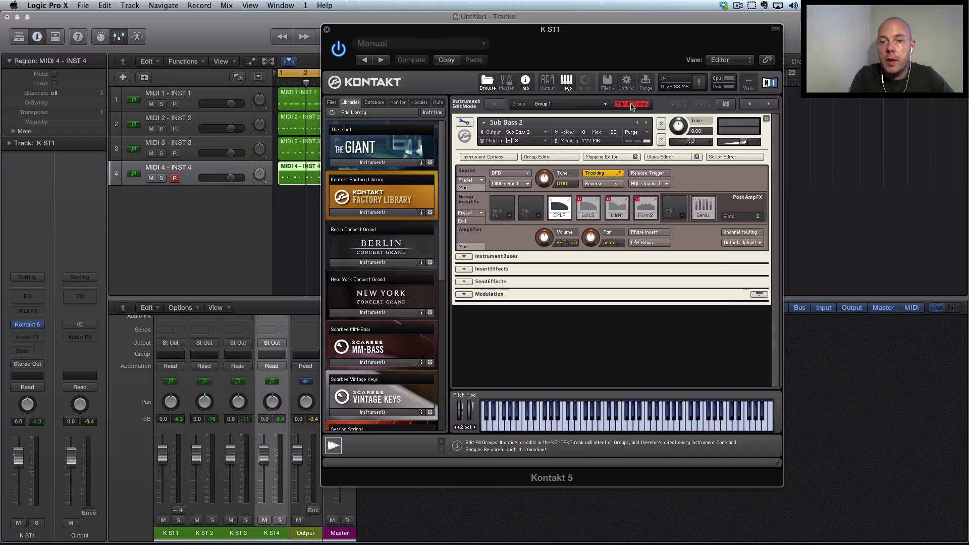
left_click(626, 82)
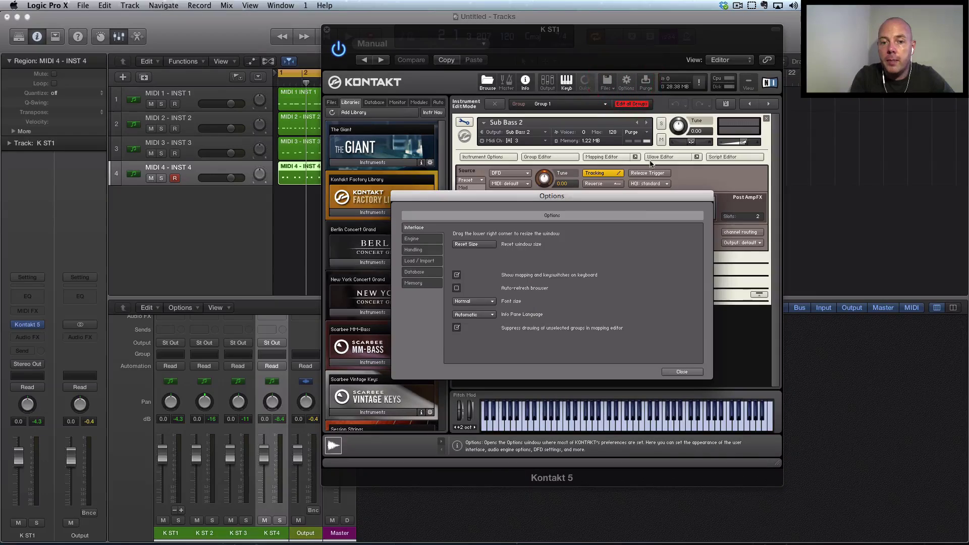
left_click(682, 372)
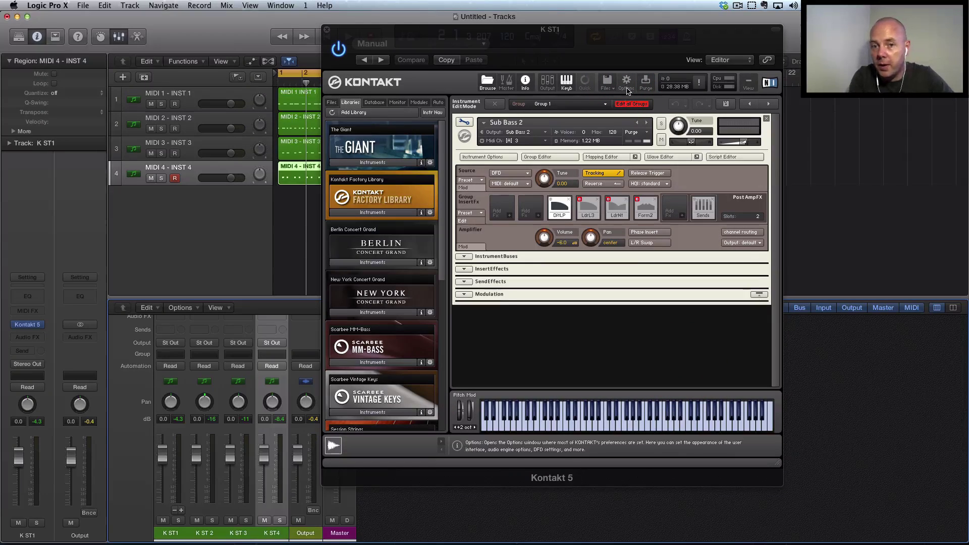
- Show Kontakt's outputs, review the plug-in formats for saving the current output section as default, and close Kontakt
left_click(547, 82)
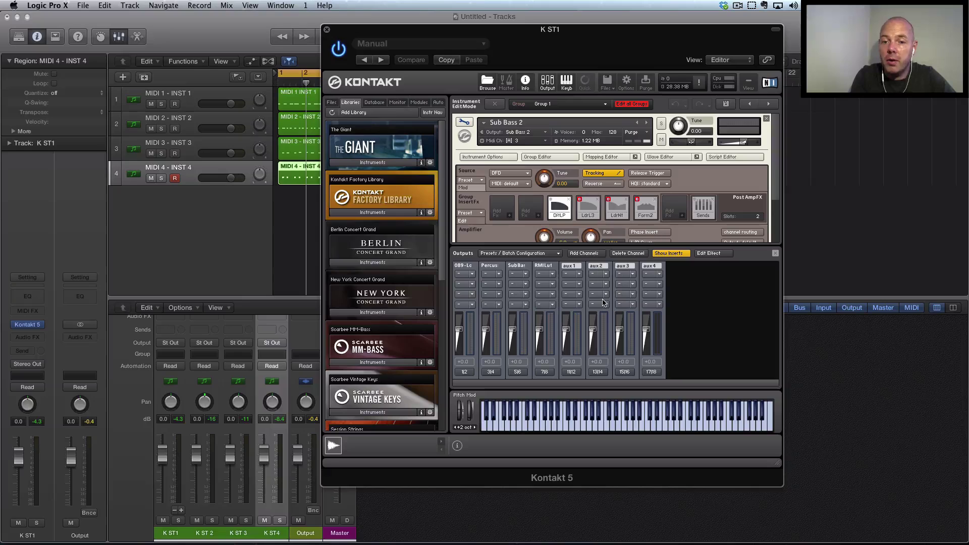
left_click(559, 253)
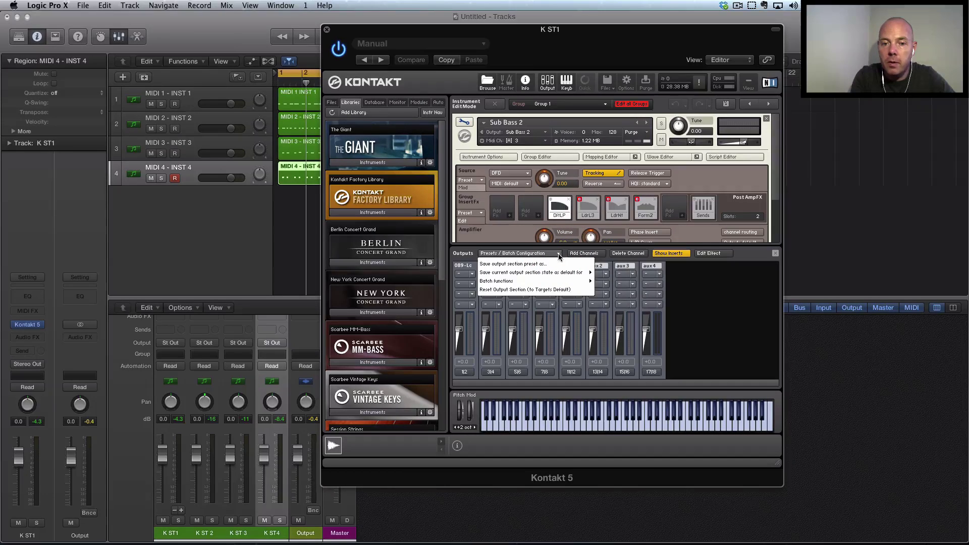
mouse_move(563, 273)
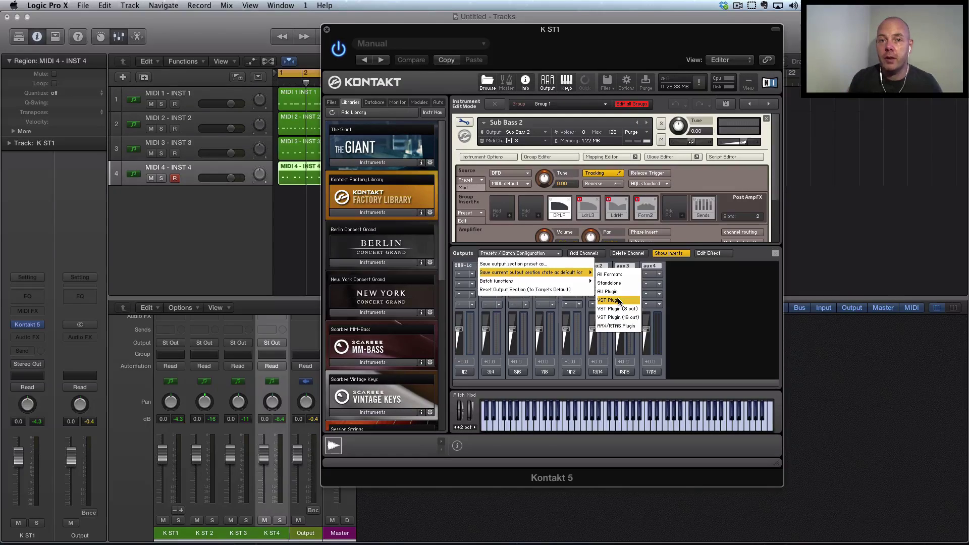
left_click(705, 299)
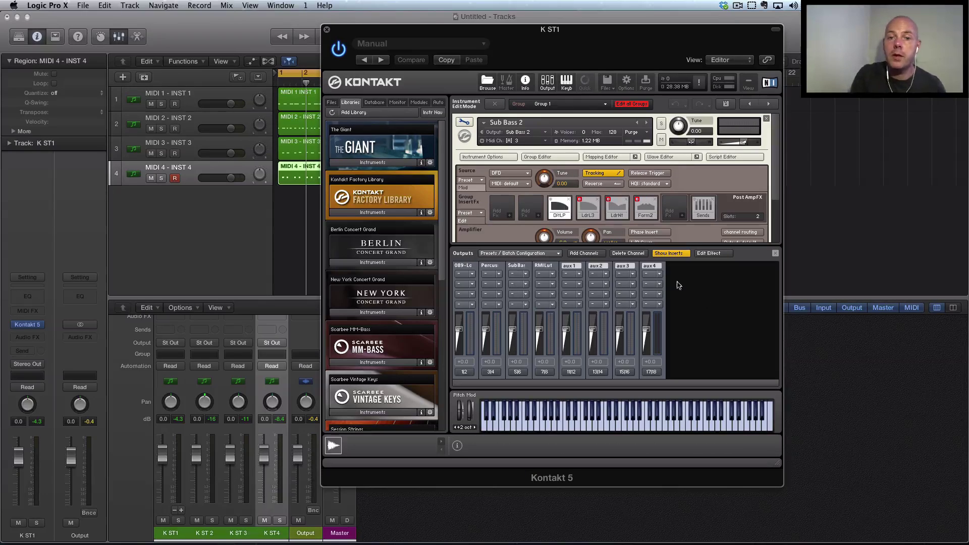
left_click(327, 30)
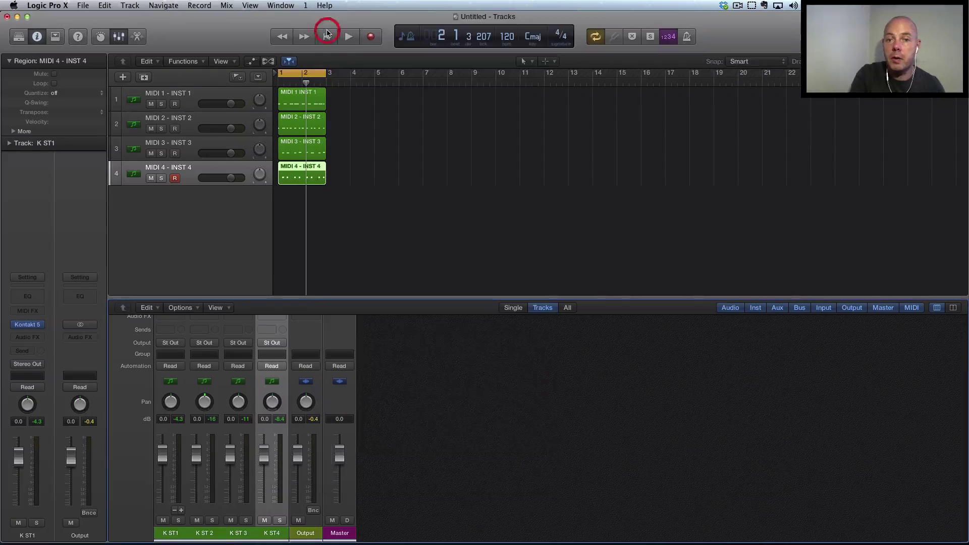
left_click(385, 208)
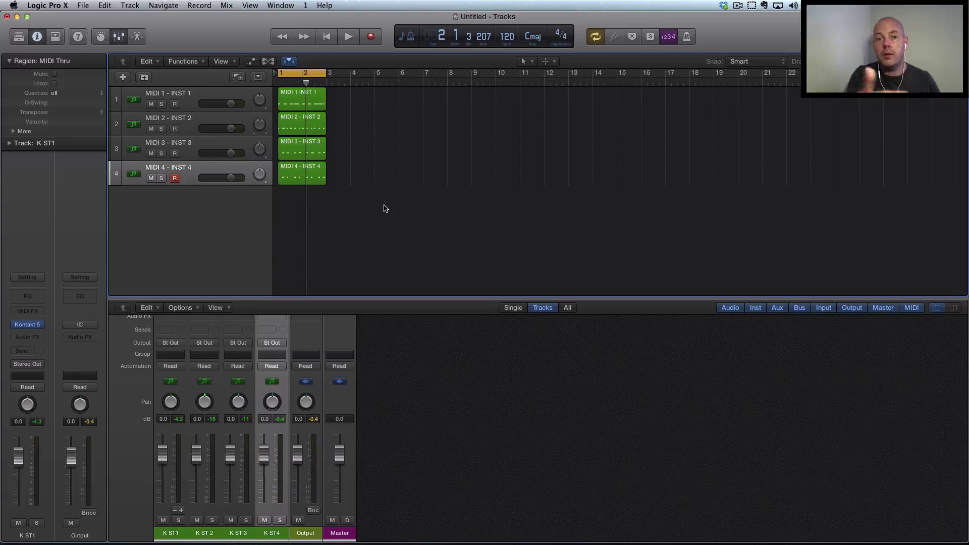